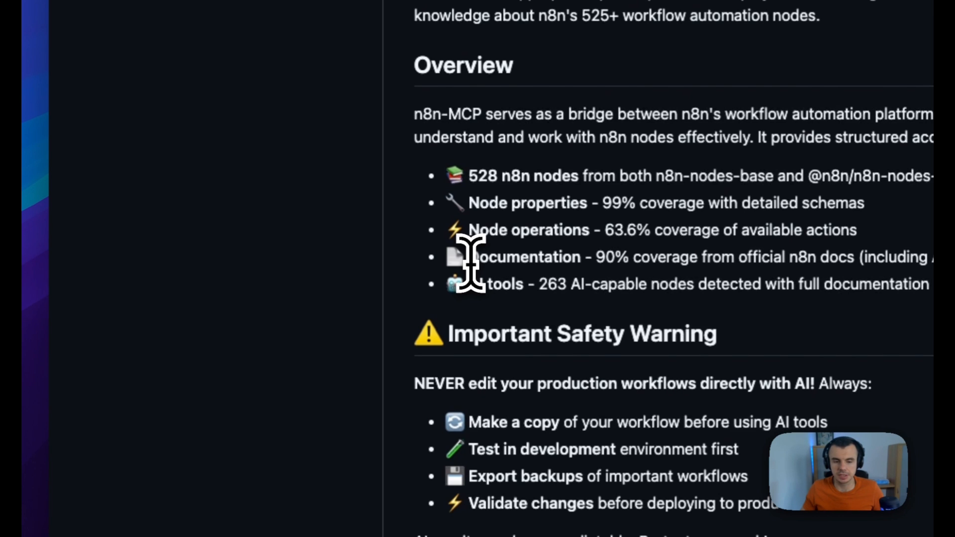
# Step: Examine the n8n-MCP README's Overview section, focusing on the documentation and AI tools coverage
pyautogui.moveTo(470, 257); pyautogui.dragTo(714, 257)
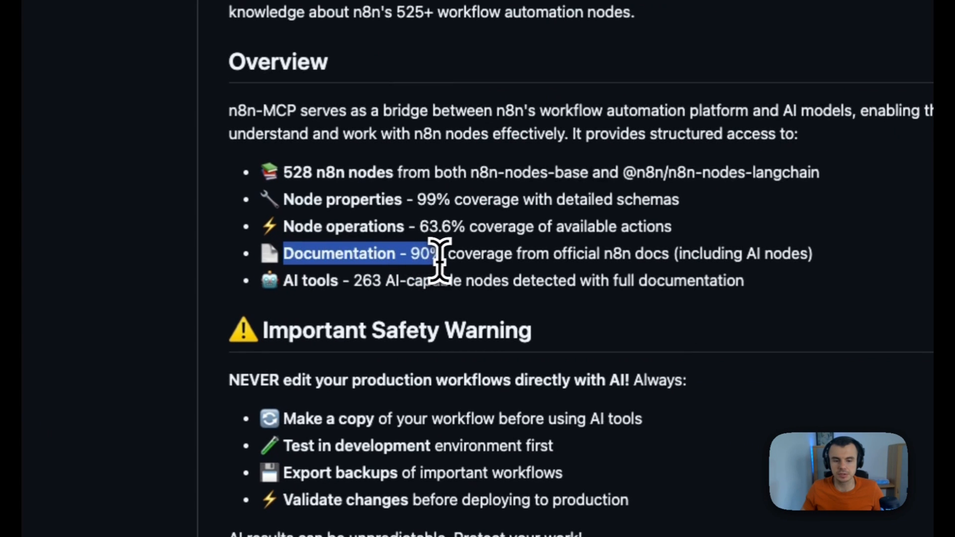
pyautogui.moveTo(529, 254); pyautogui.dragTo(711, 271)
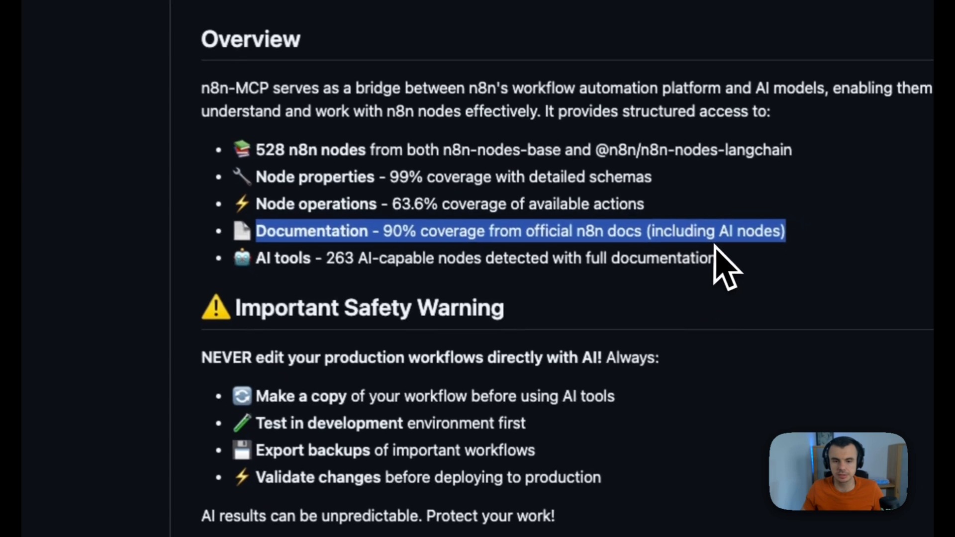
pyautogui.click(713, 249)
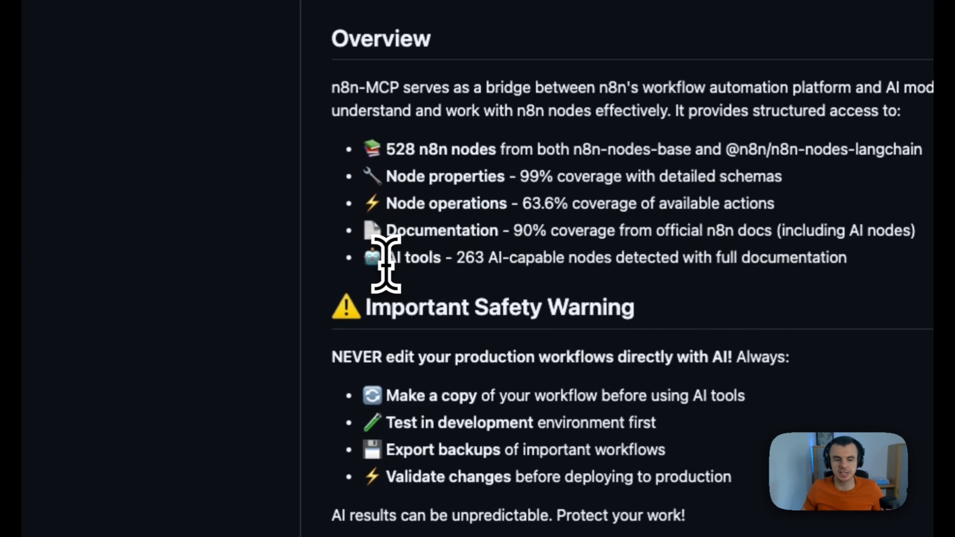
pyautogui.moveTo(387, 259); pyautogui.dragTo(619, 258)
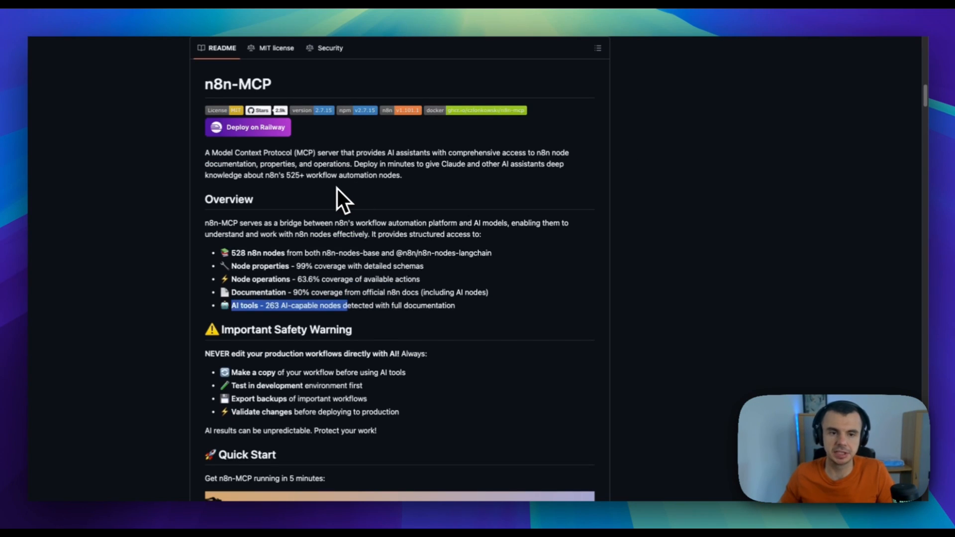
pyautogui.scroll(1, 336, 190)
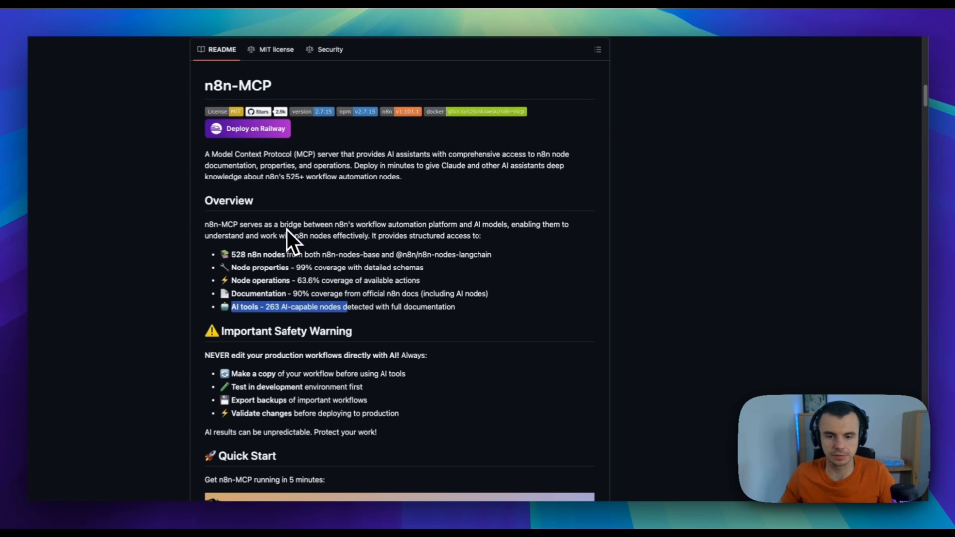
pyautogui.scroll(6, 288, 230)
pyautogui.scroll(10, 288, 230)
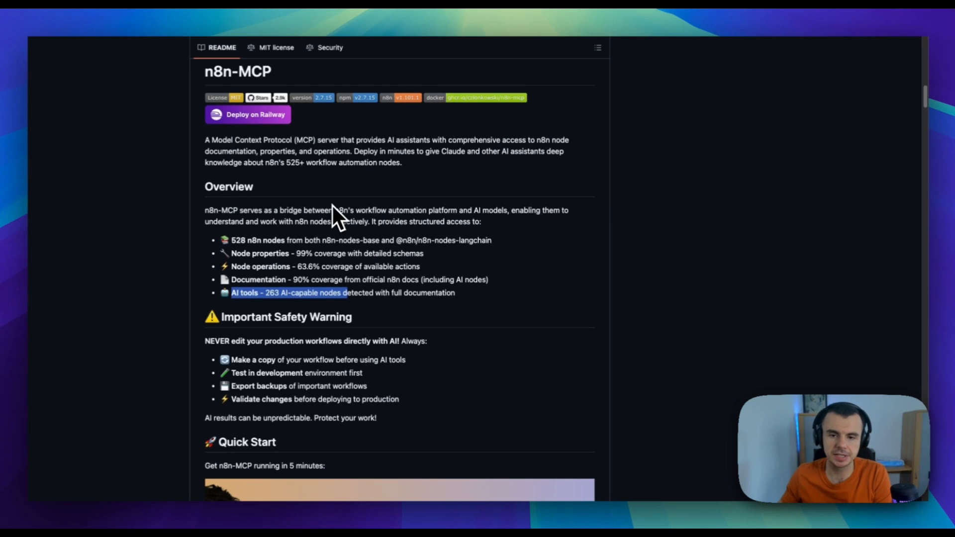
# Step: Open the Node.js download page linked in the README's npx prerequisites and view its operating system options, choosing macOS
pyautogui.scroll(-10, 333, 206)
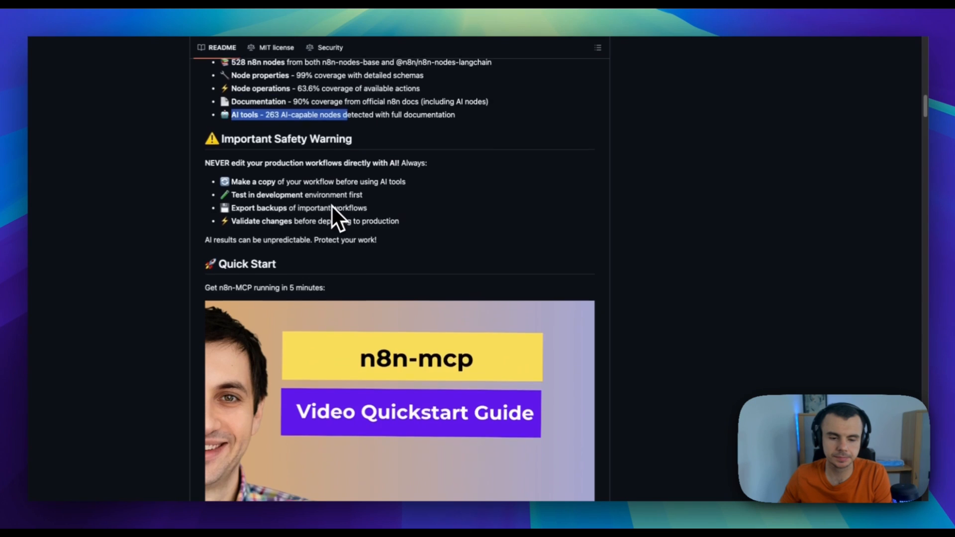
pyautogui.scroll(-2, 332, 206)
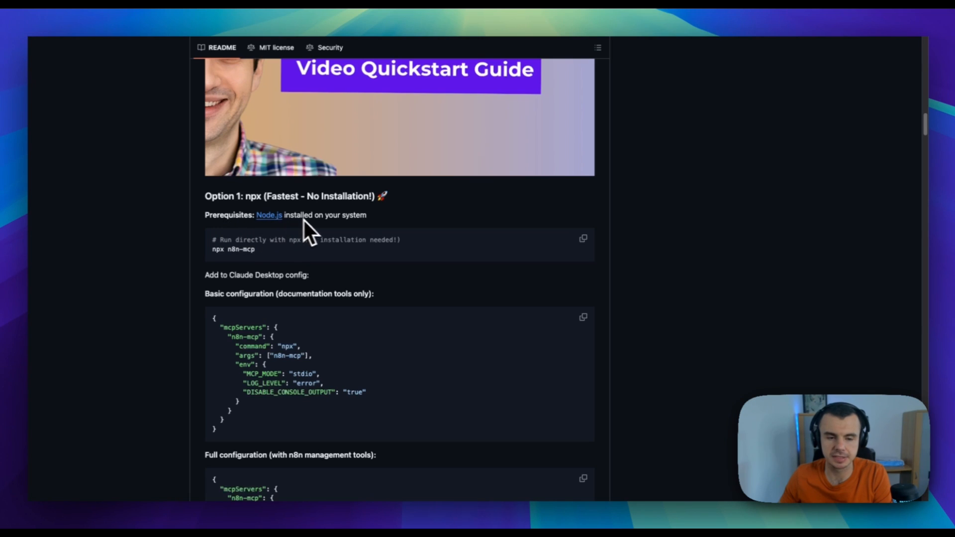
pyautogui.click(271, 216)
pyautogui.click(270, 303)
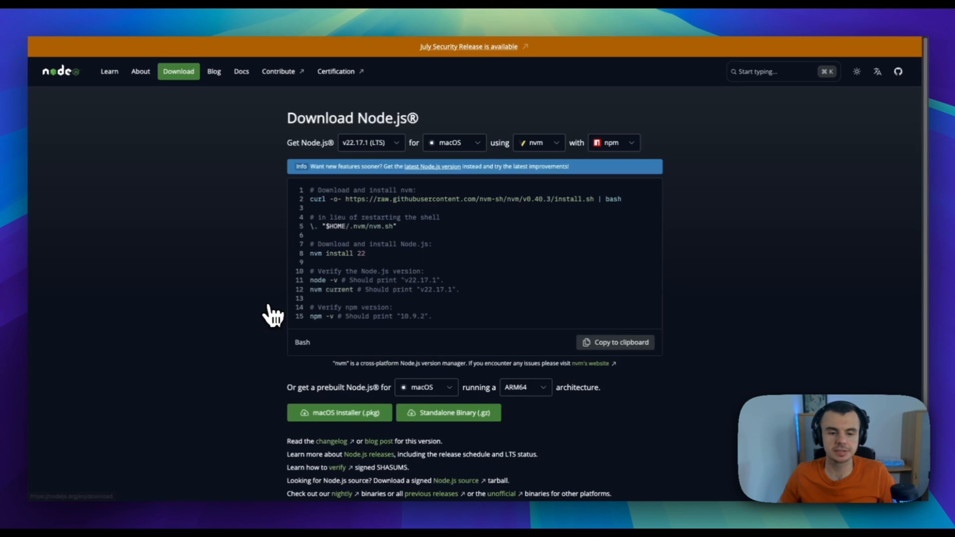
pyautogui.scroll(-2, 279, 284)
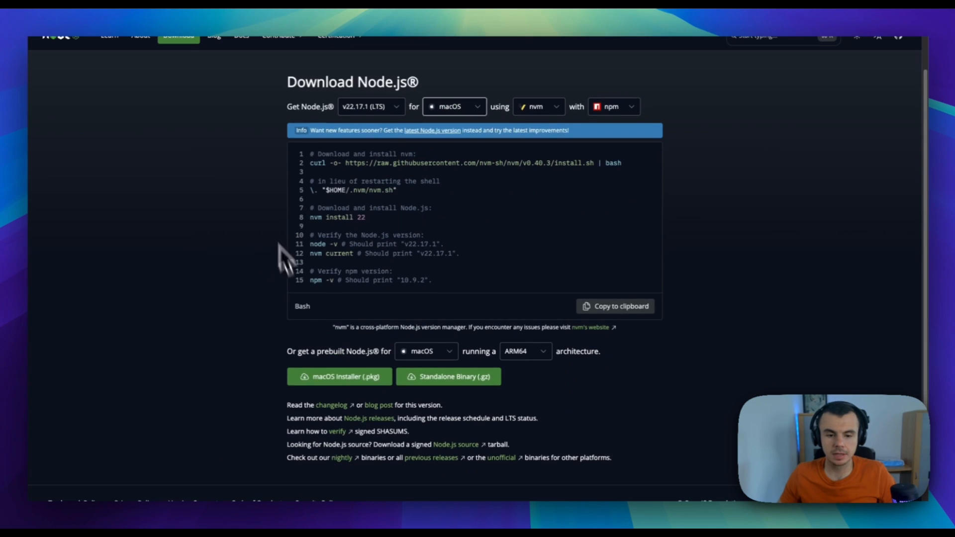
pyautogui.click(458, 108)
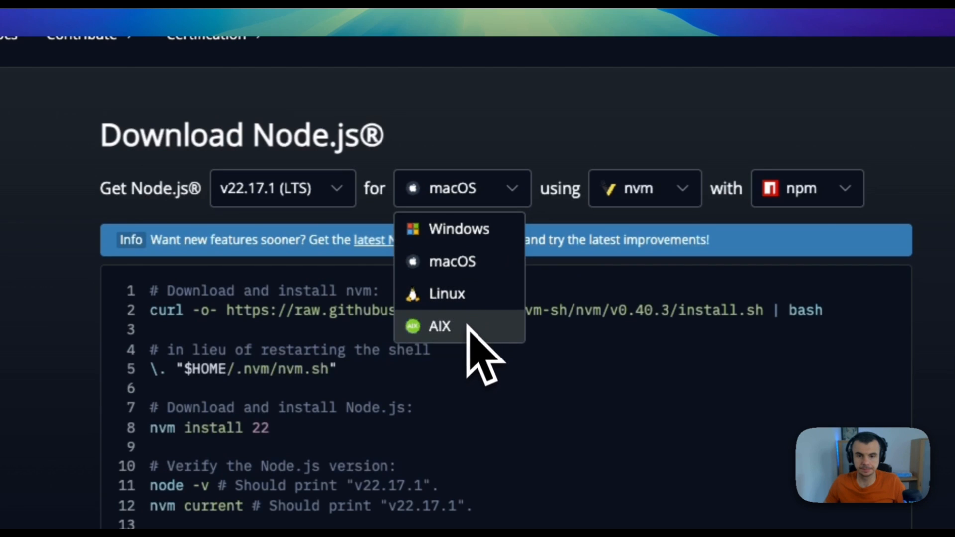
pyautogui.click(478, 261)
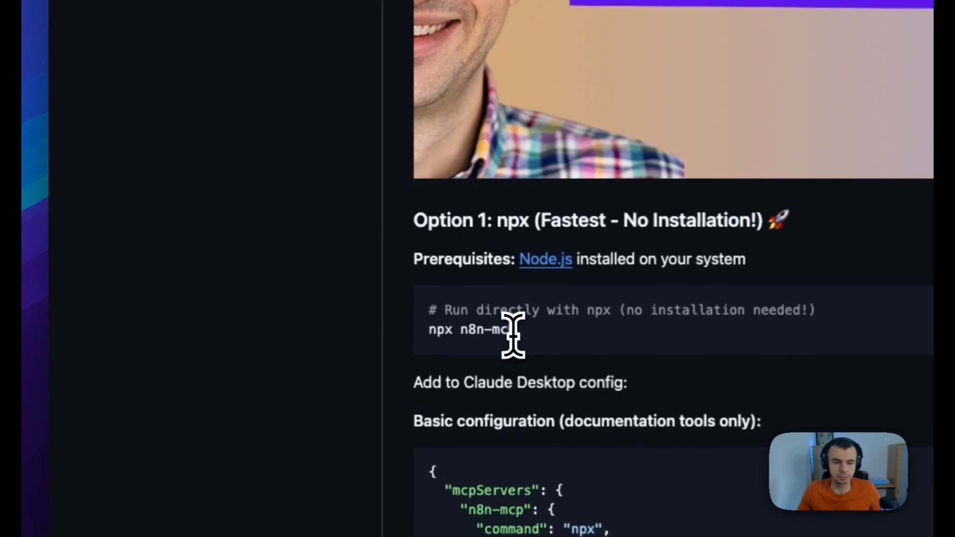
# Step: Copy the npx n8n-mcp command from the README and run it in Terminal
pyautogui.moveTo(263, 268); pyautogui.dragTo(227, 269)
pyautogui.press('super+c')
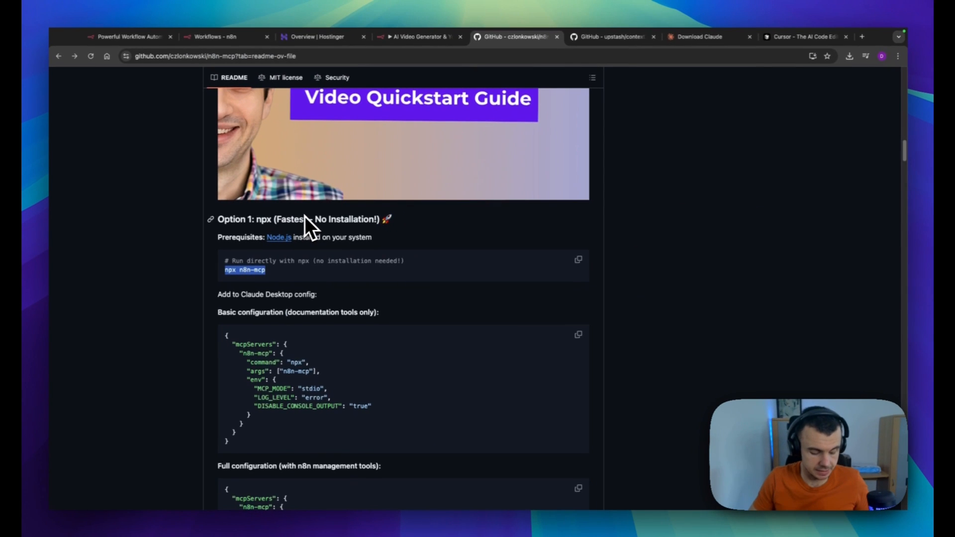
pyautogui.press('super+space')
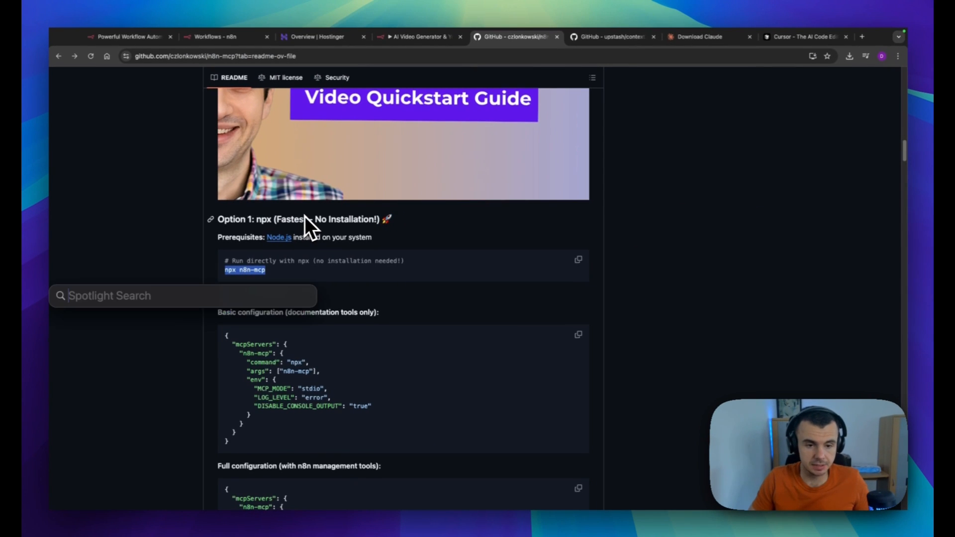
pyautogui.write('terminal')
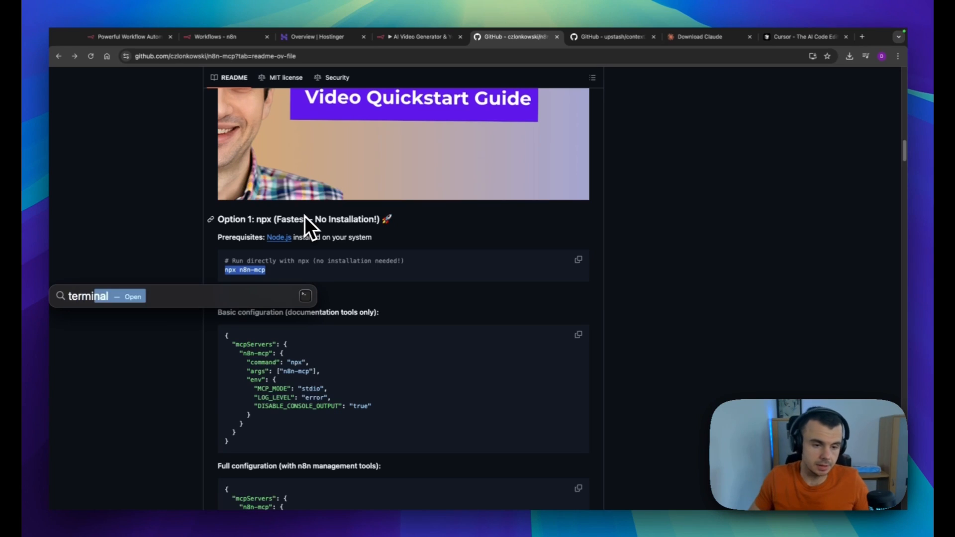
pyautogui.press('Return')
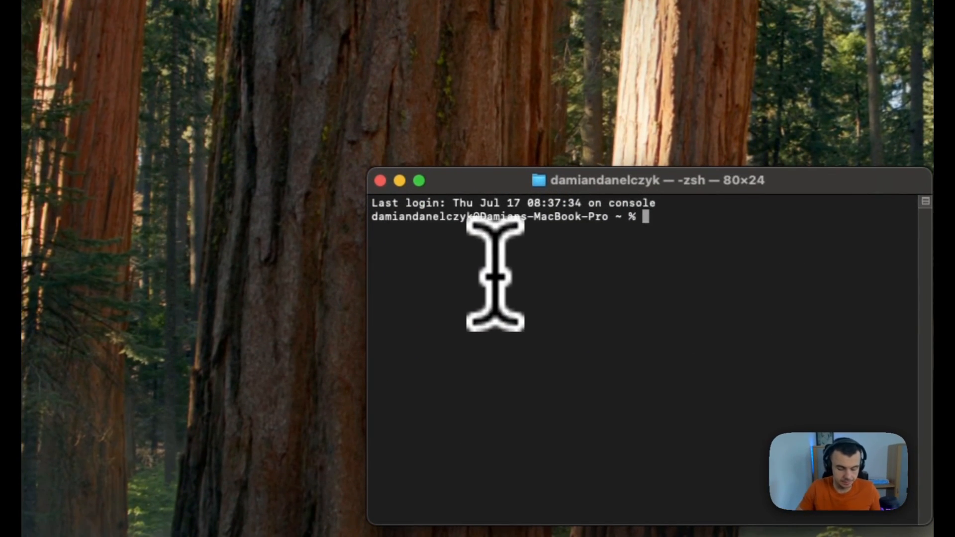
pyautogui.press('super+v')
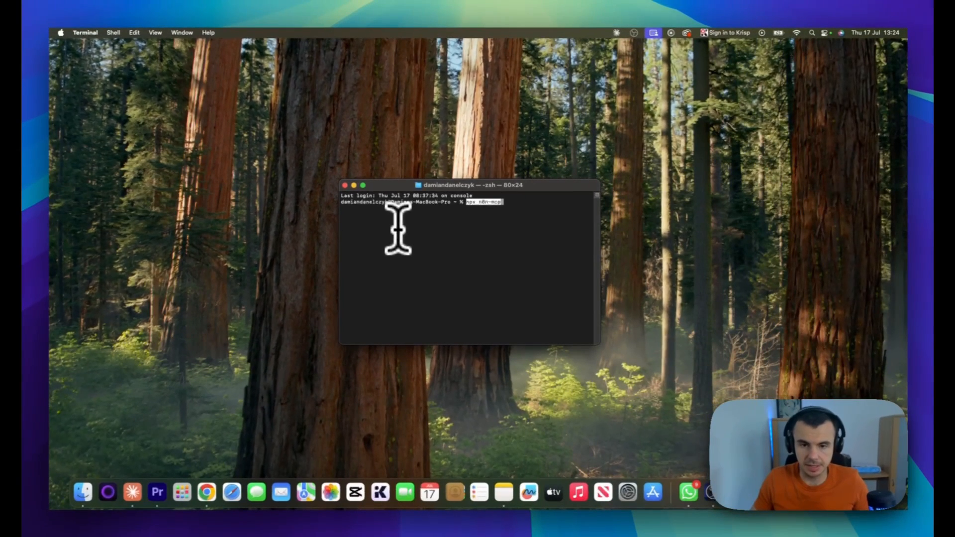
pyautogui.press('Return')
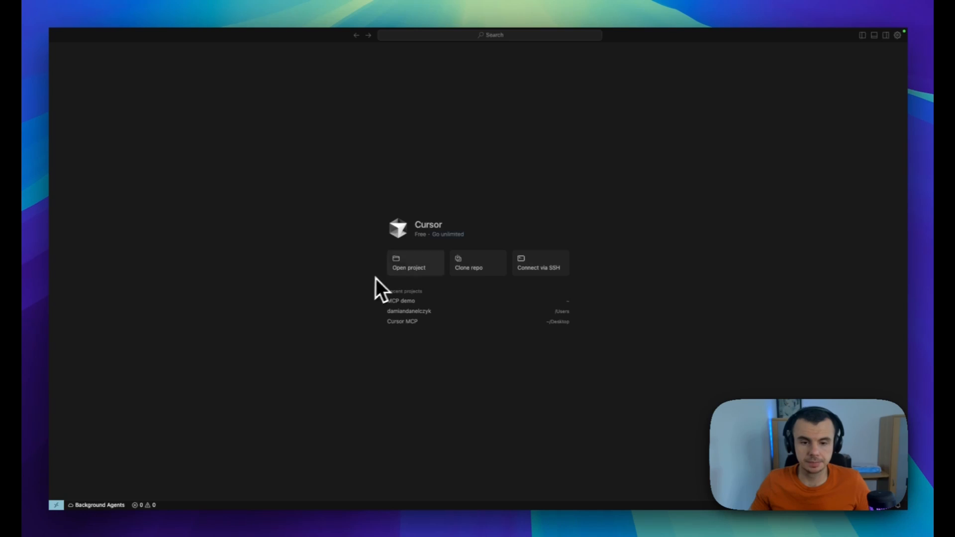
# Step: In Cursor, create a folder named Cursor MCP Demo on the Desktop and open it as the project
pyautogui.click(412, 272)
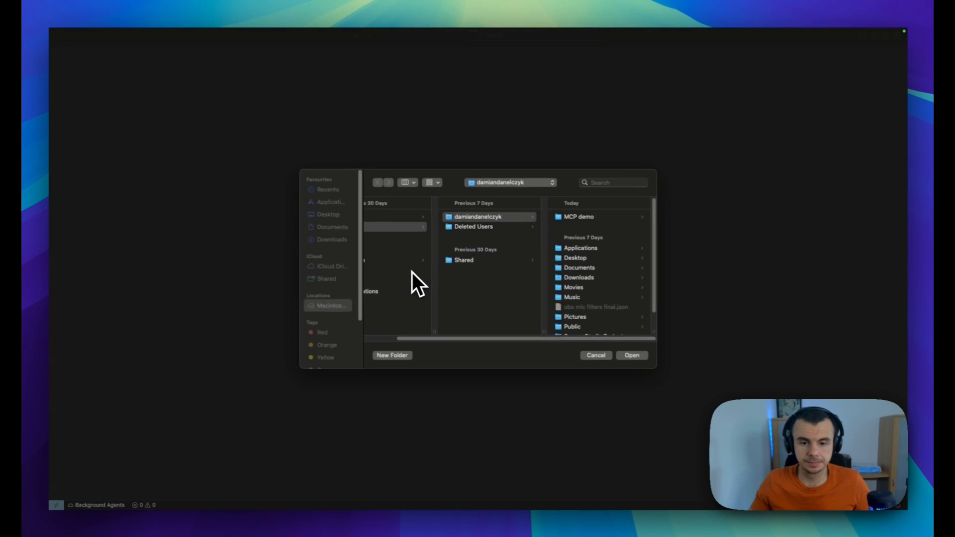
pyautogui.click(336, 216)
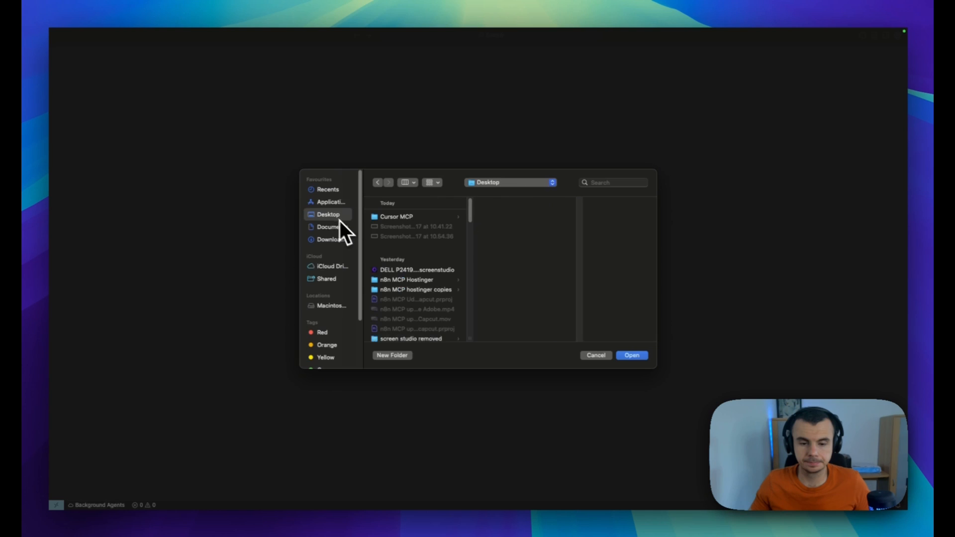
pyautogui.click(402, 355)
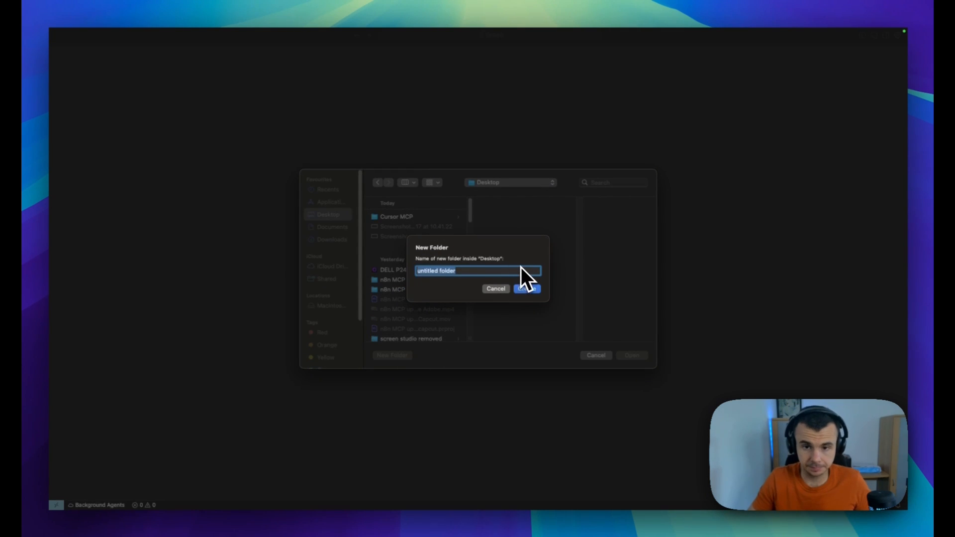
pyautogui.write('Cur')
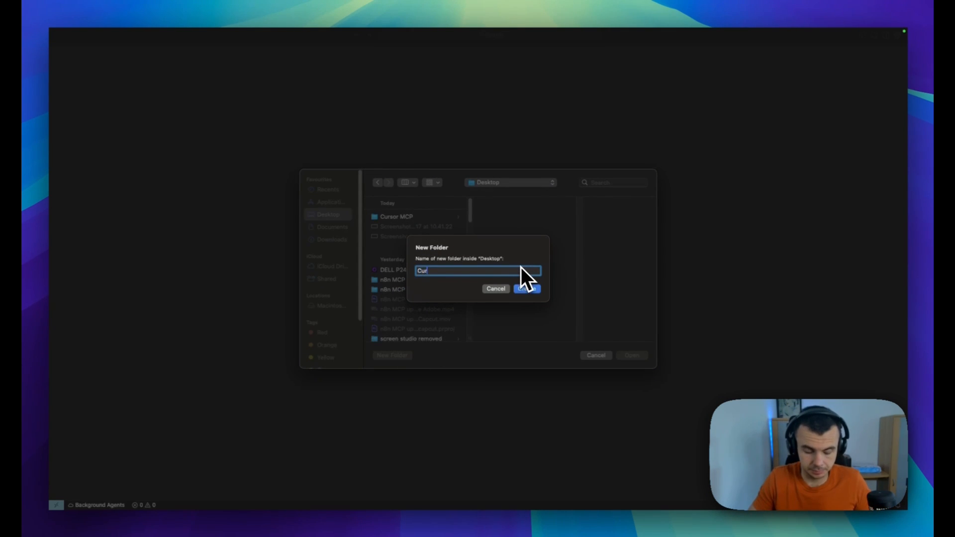
pyautogui.write('sor MCP ')
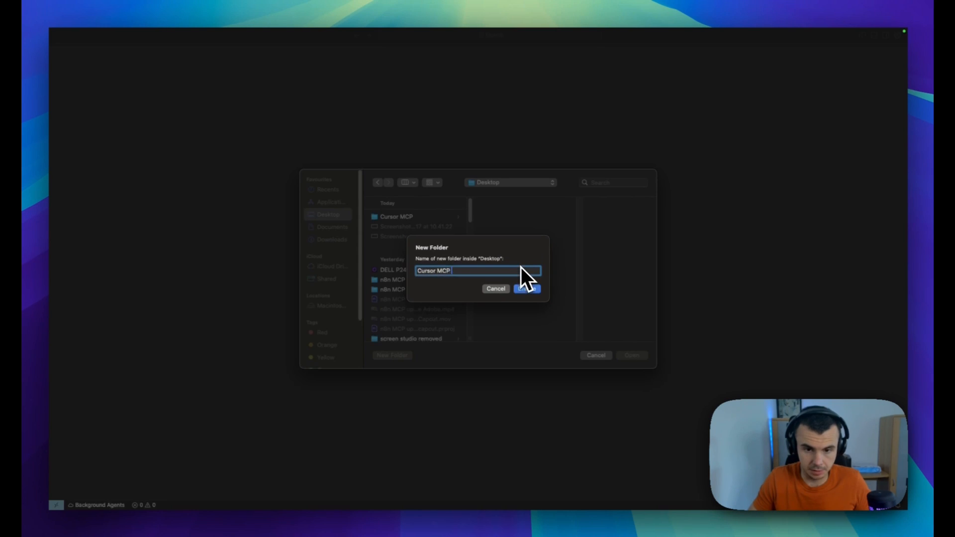
pyautogui.write('Demo')
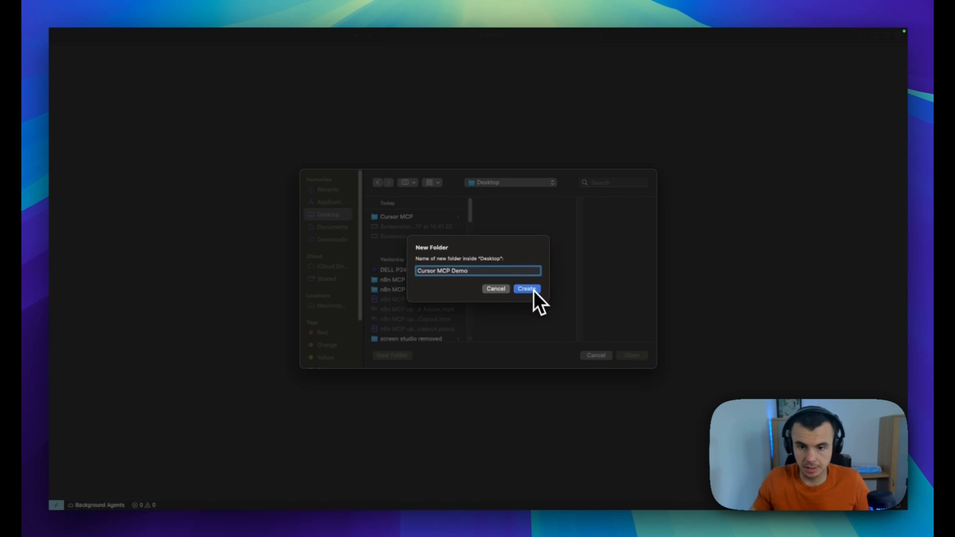
pyautogui.click(528, 289)
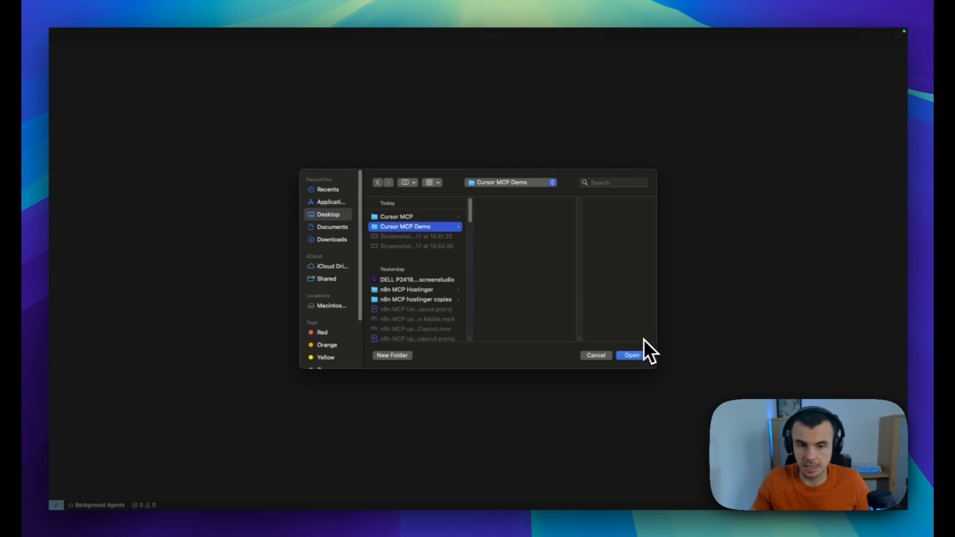
pyautogui.click(631, 355)
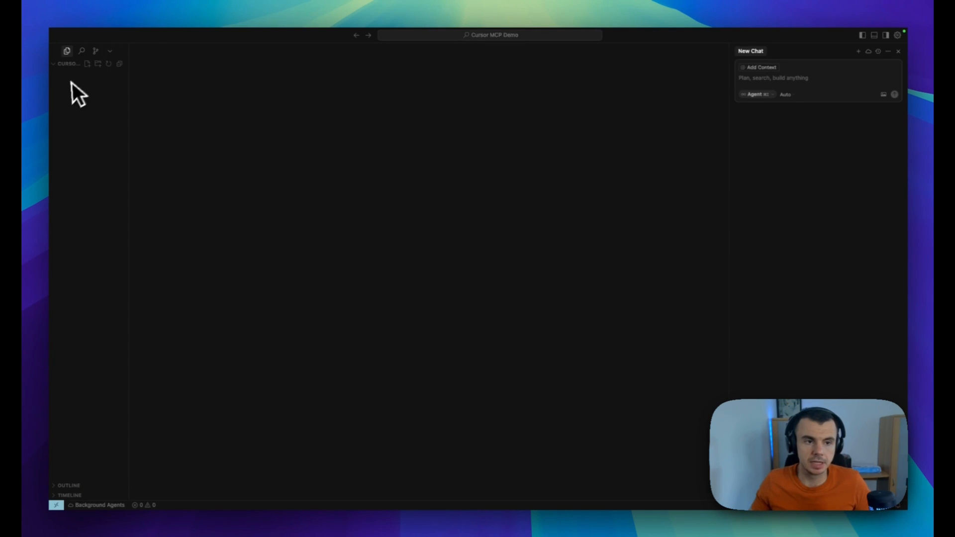
# Step: Create a folder named .cursor in the root of the Cursor MCP Demo project
pyautogui.rightClick(72, 98)
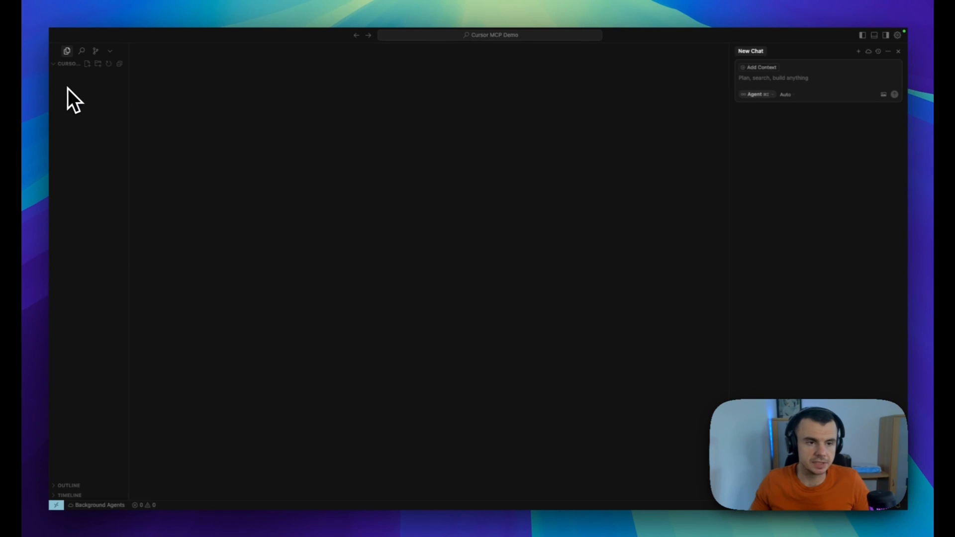
pyautogui.rightClick(67, 88)
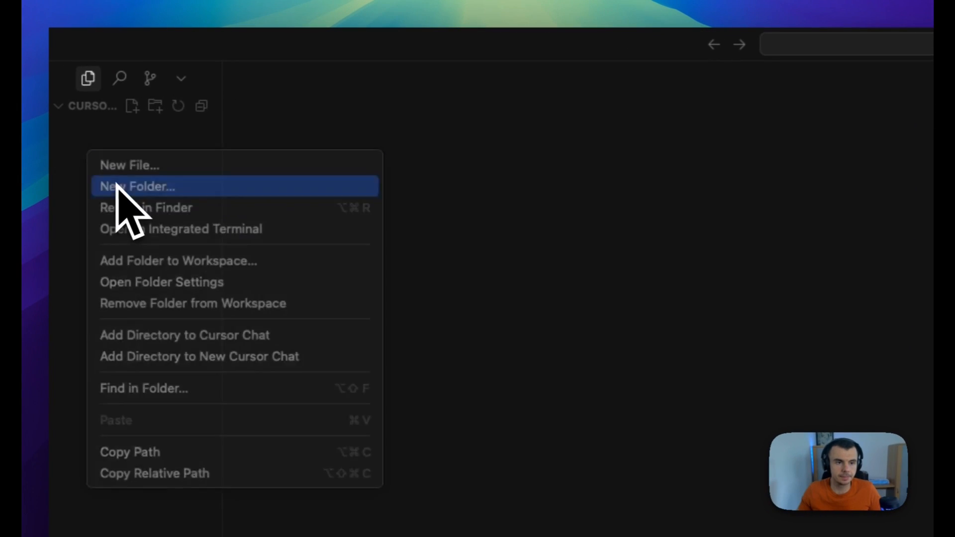
pyautogui.click(119, 187)
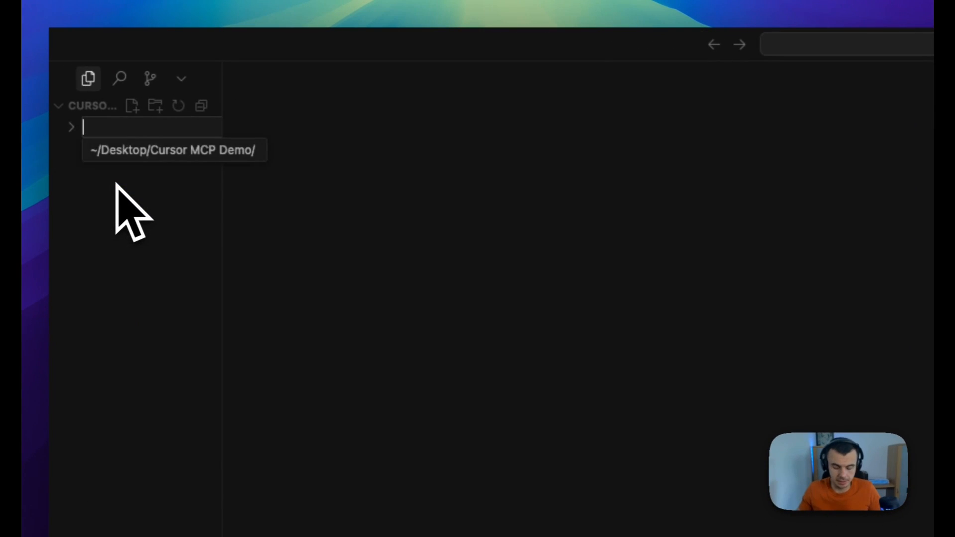
pyautogui.write('.')
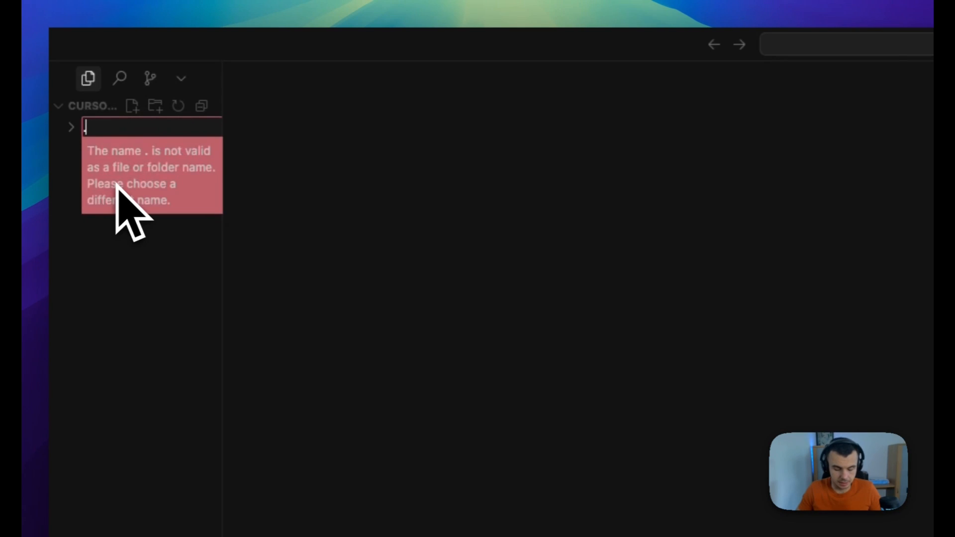
pyautogui.write('cursor')
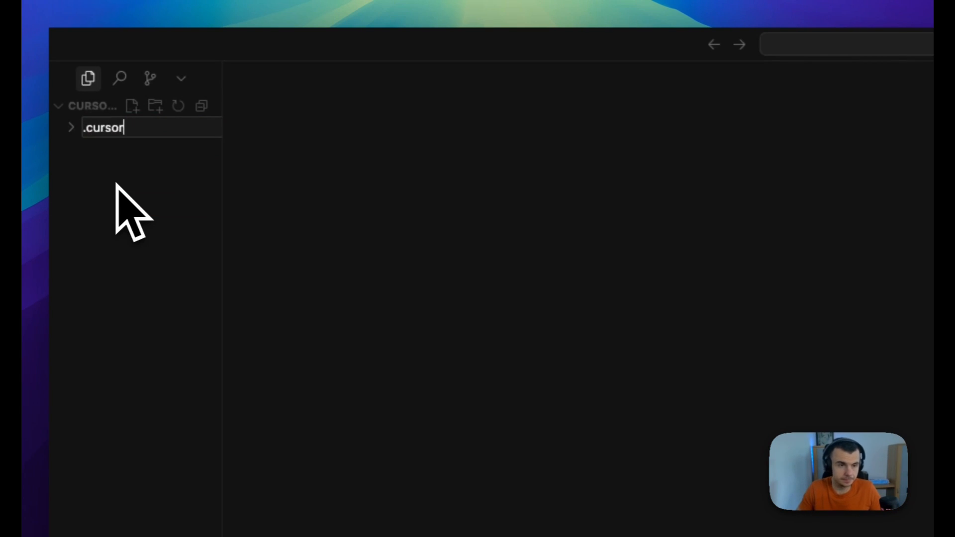
pyautogui.press('Return')
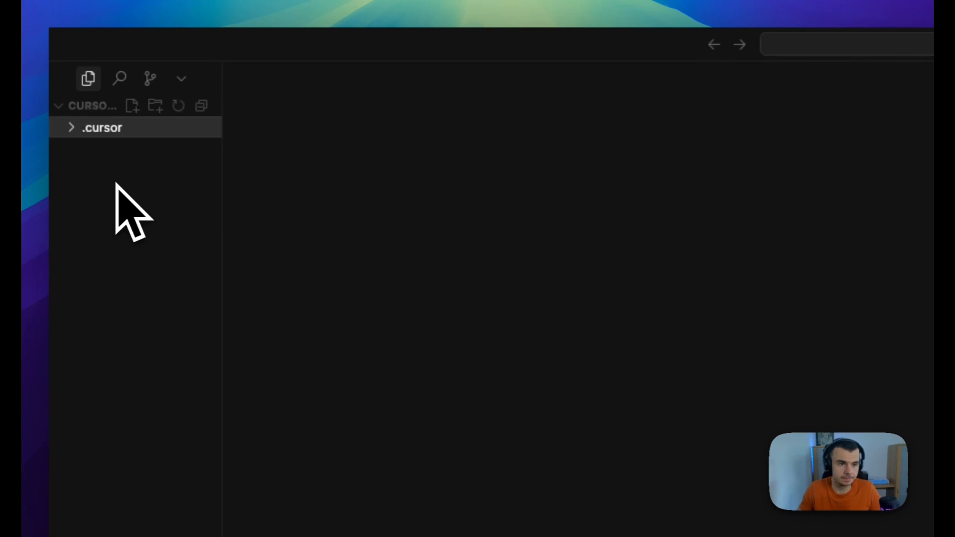
# Step: Create a new file named mcp.json inside the .cursor folder
pyautogui.rightClick(99, 132)
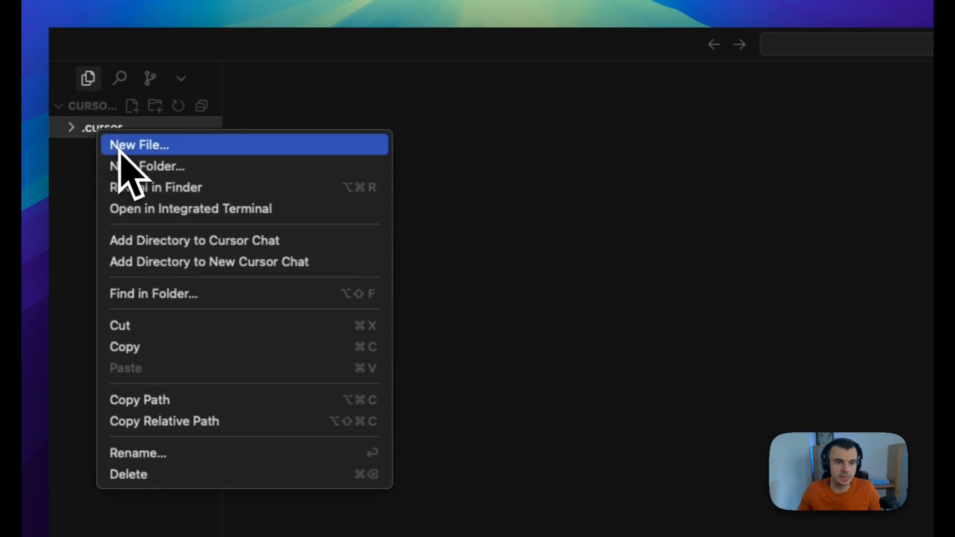
pyautogui.click(118, 145)
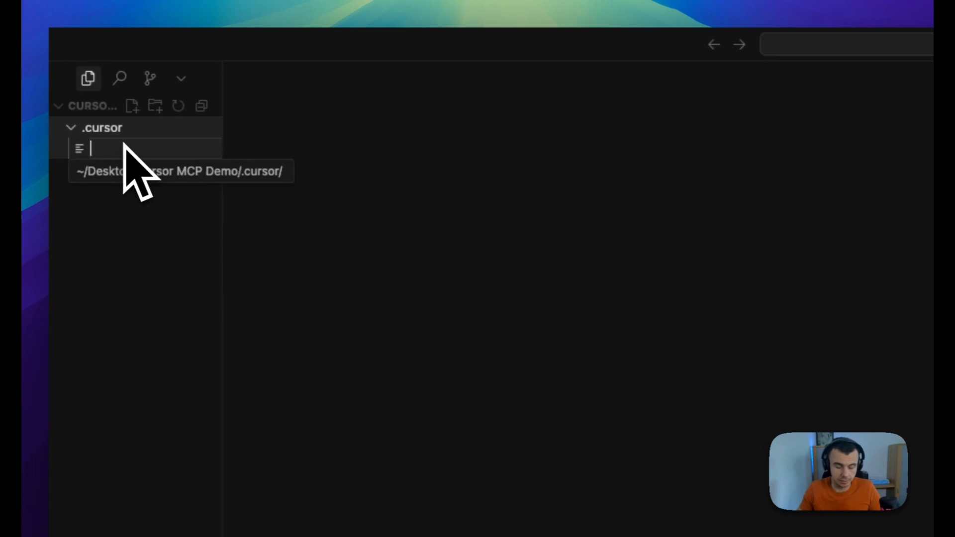
pyautogui.write('mcp.json')
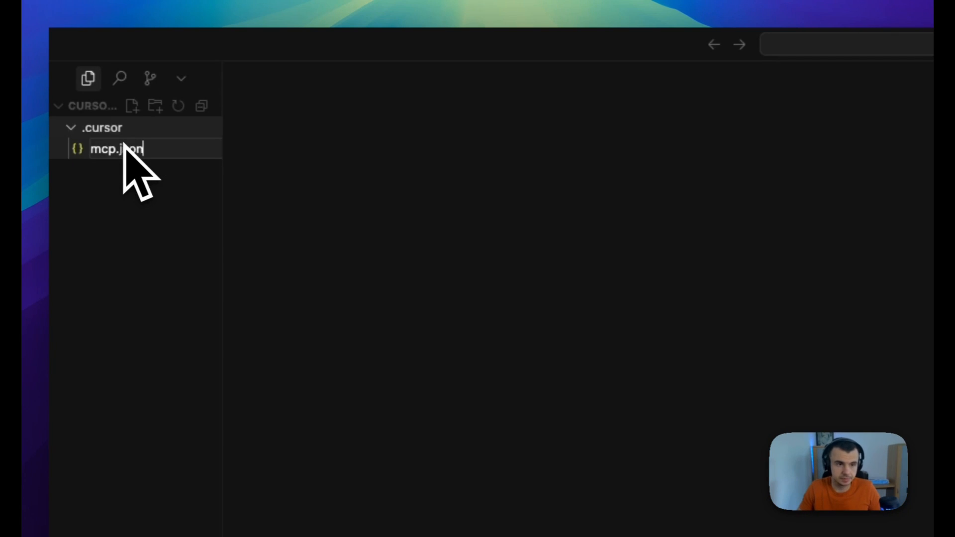
pyautogui.press('Return')
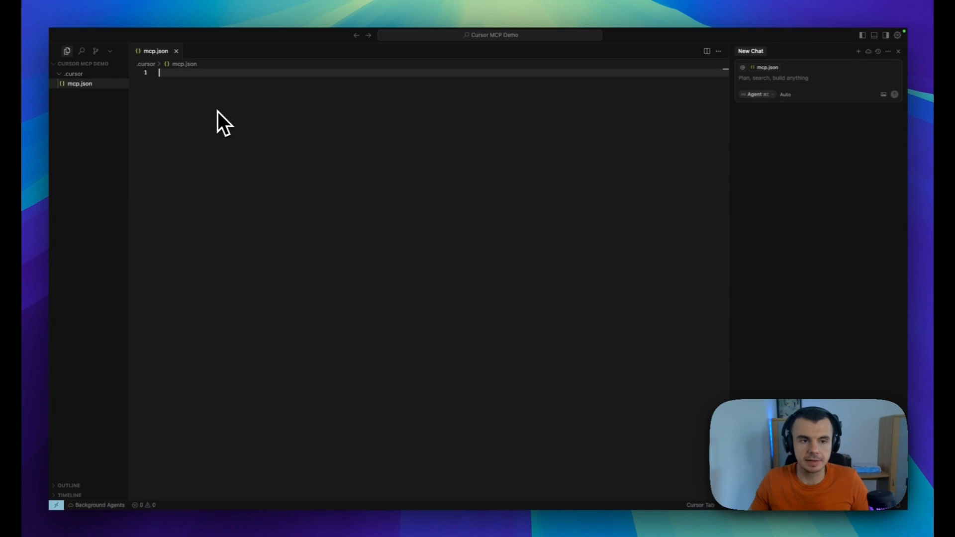
# Step: Copy the full configuration (with n8n management tools) from the n8n-mcp README in the browser and paste it into mcp.json in Cursor
pyautogui.press('super+Tab')
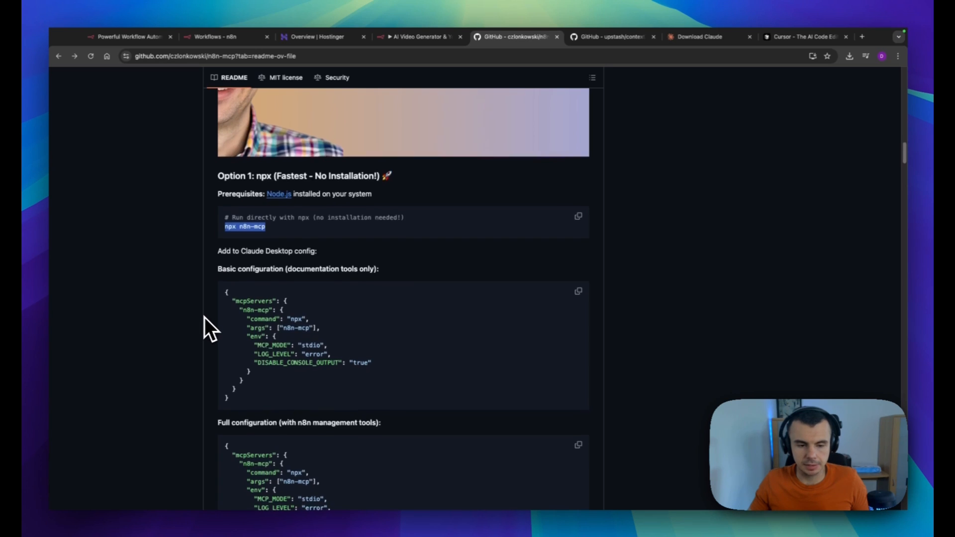
pyautogui.scroll(-2, 205, 317)
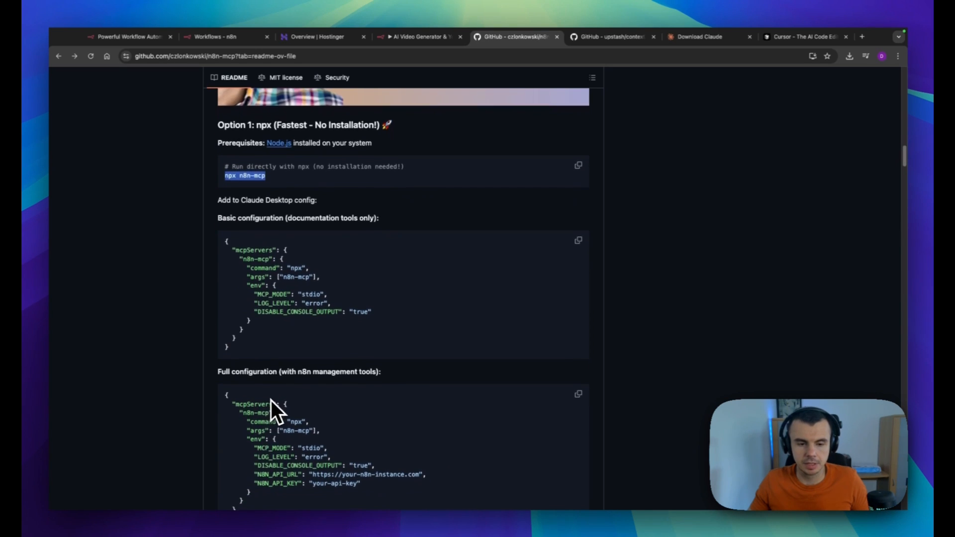
pyautogui.scroll(-3, 271, 401)
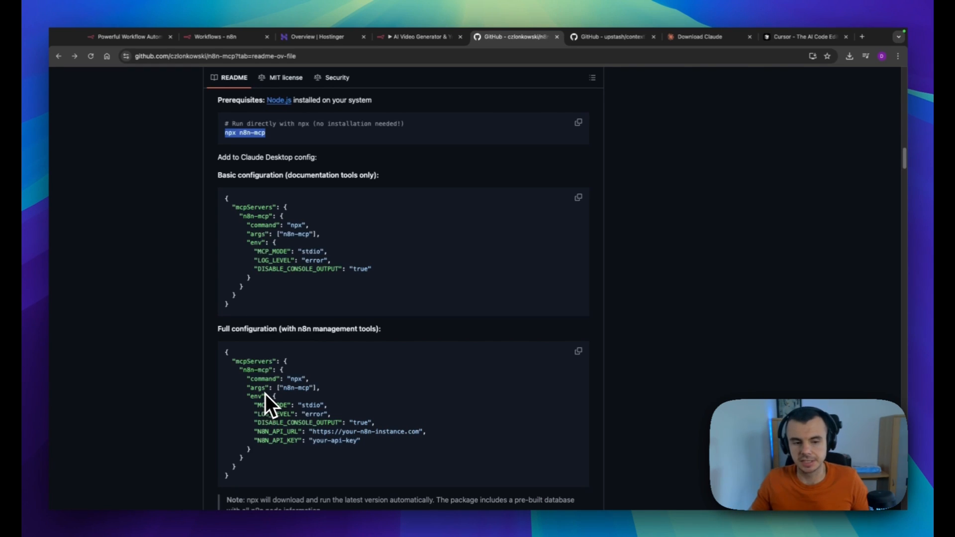
pyautogui.click(579, 352)
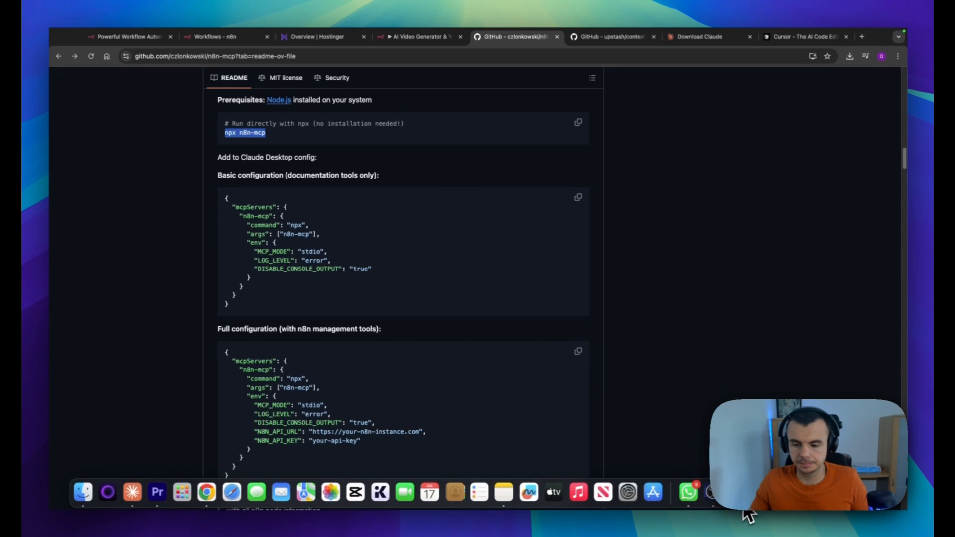
pyautogui.click(744, 511)
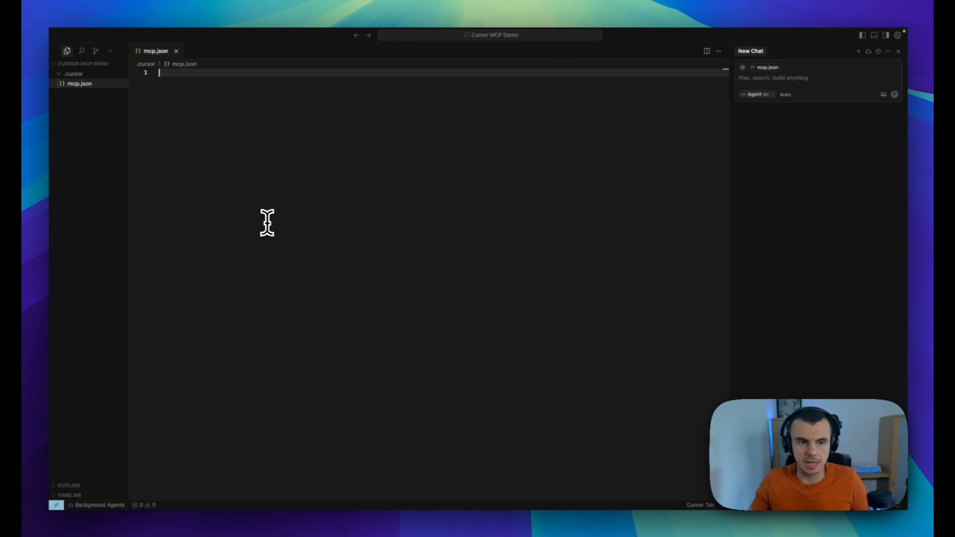
pyautogui.press('super+v')
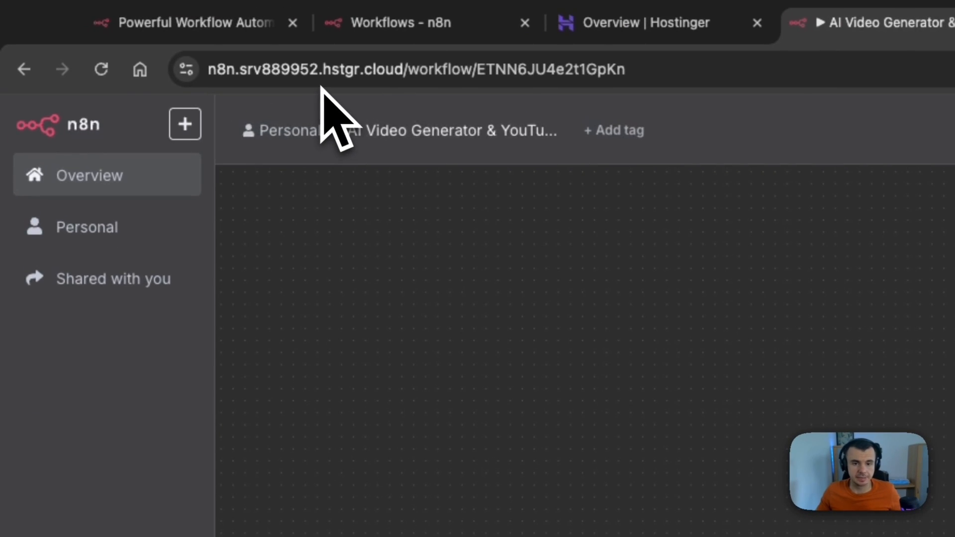
pyautogui.moveTo(454, 69); pyautogui.dragTo(193, 59)
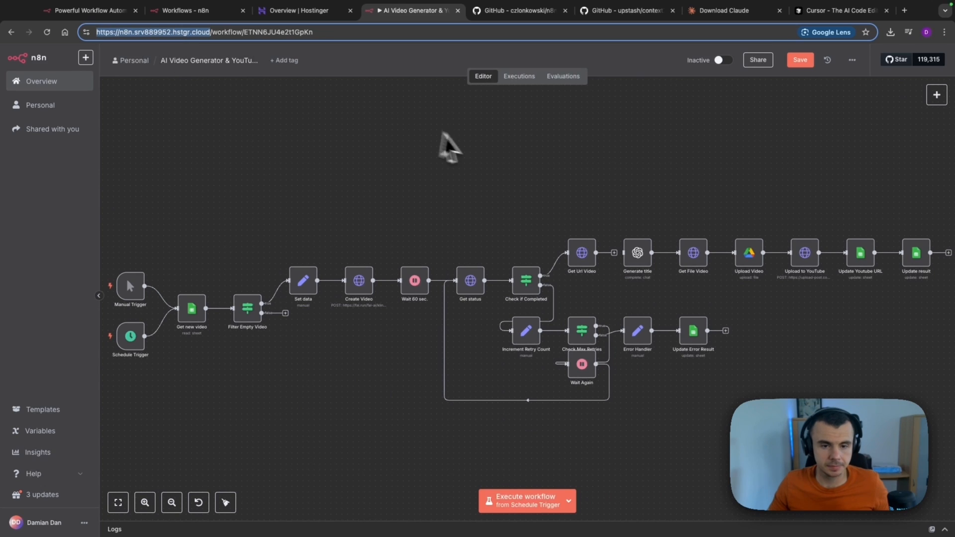
pyautogui.moveTo(754, 531)
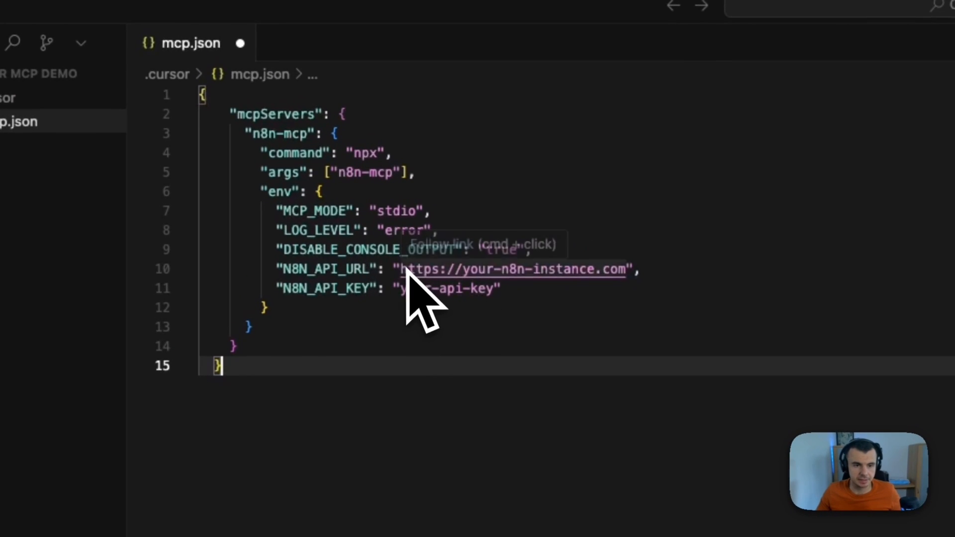
pyautogui.click(404, 270)
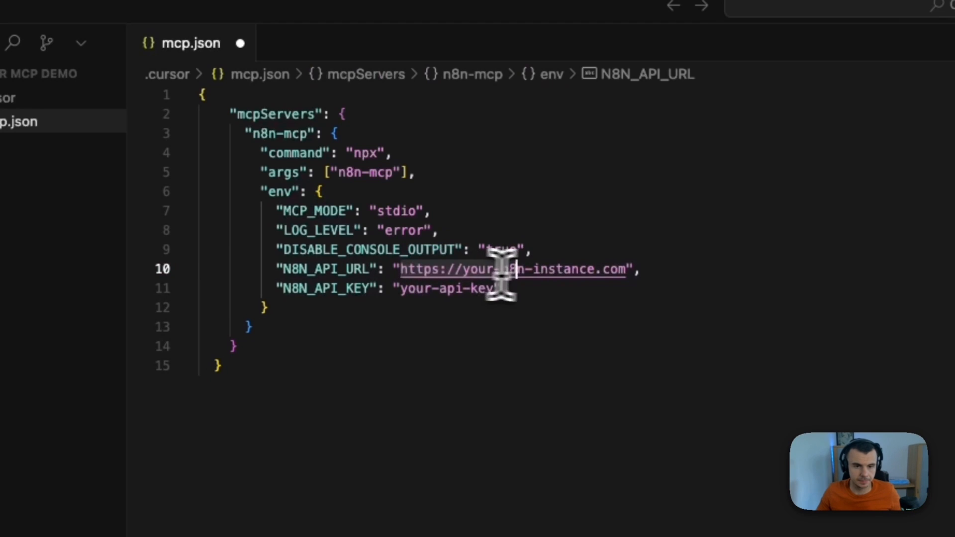
pyautogui.moveTo(501, 274); pyautogui.dragTo(612, 270)
pyautogui.press('BackSpace')
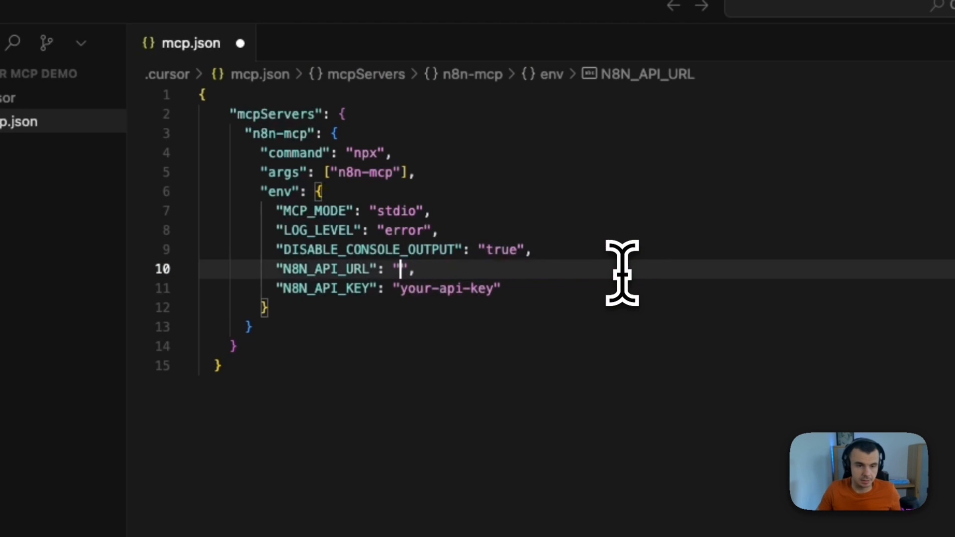
pyautogui.hotkey('ctrl', 'v')
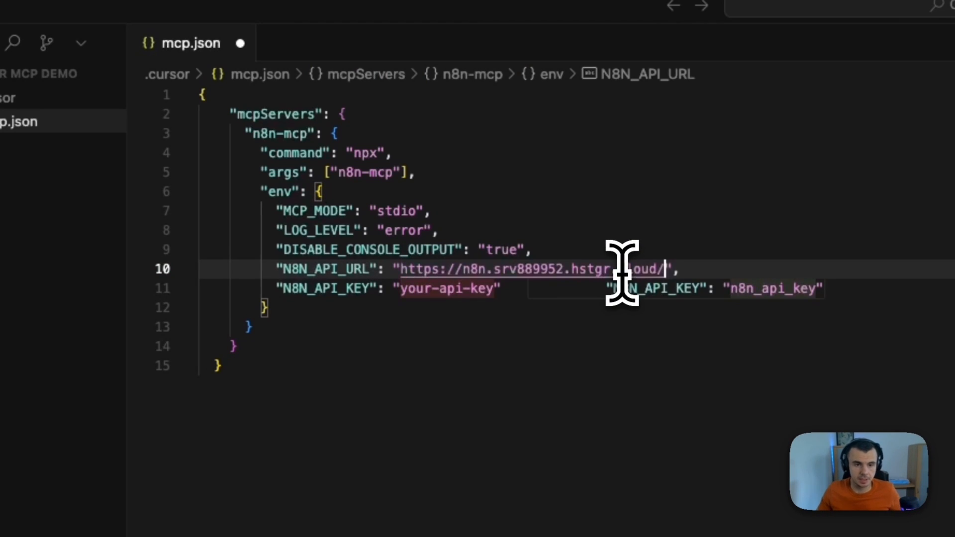
pyautogui.click(498, 314)
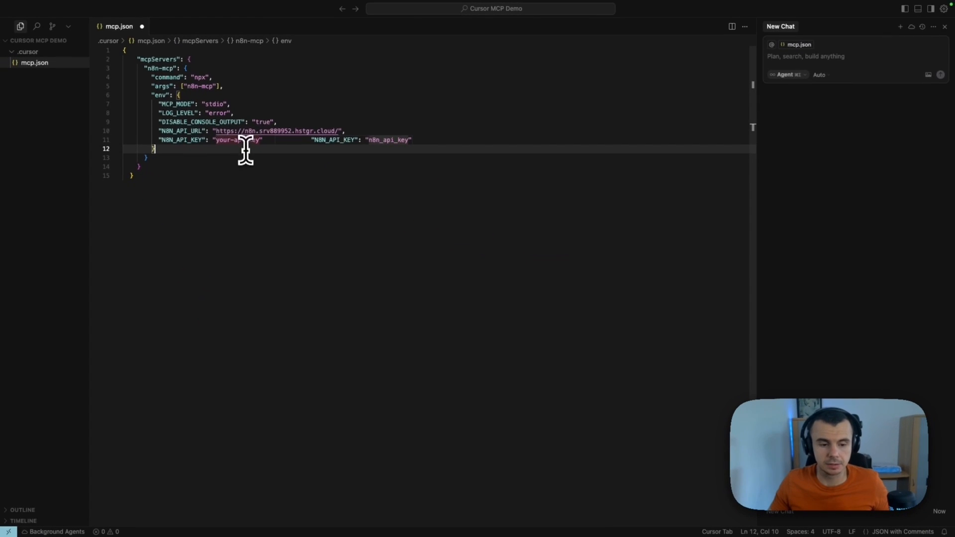
# Step: Switch to n8n in the browser and open the n8n API page in its settings, saving the workflow changes before leaving
pyautogui.click(244, 527)
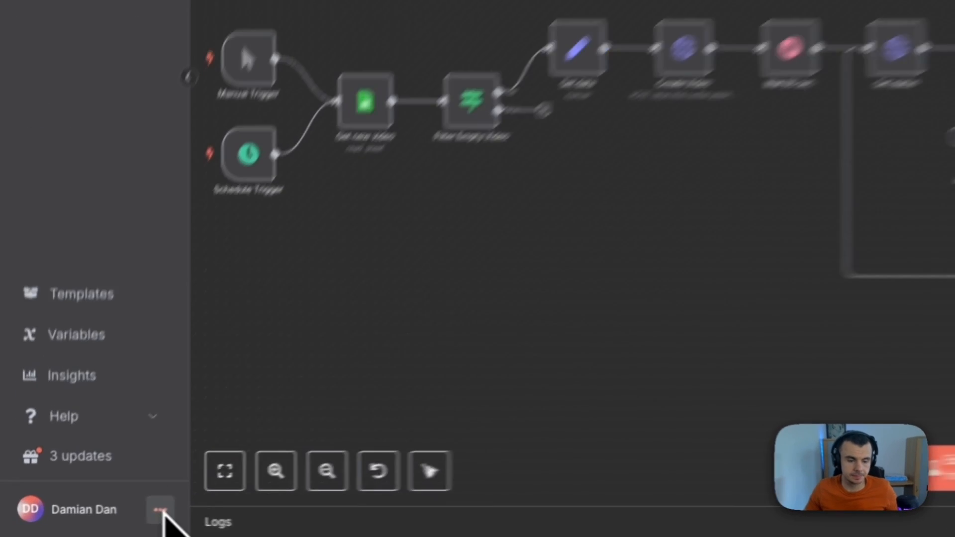
pyautogui.click(84, 524)
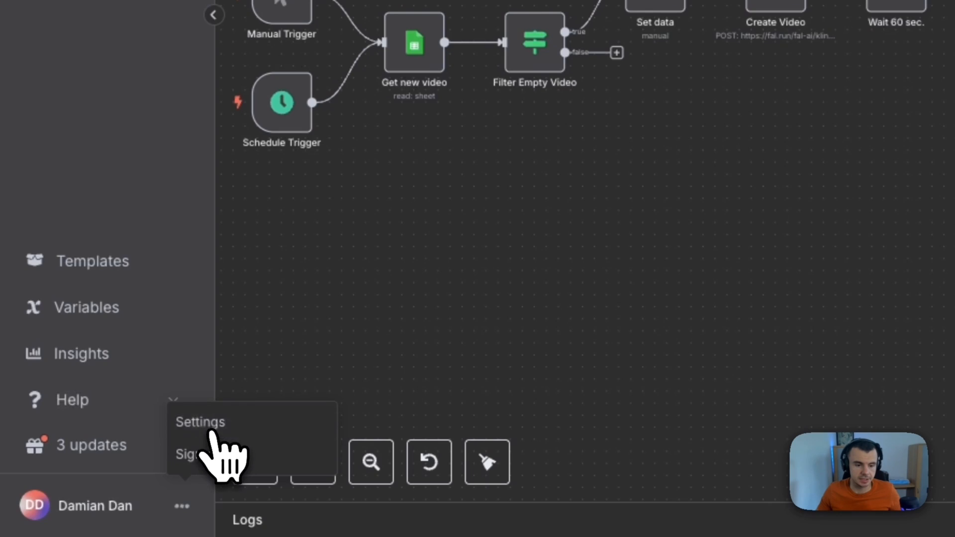
pyautogui.click(213, 431)
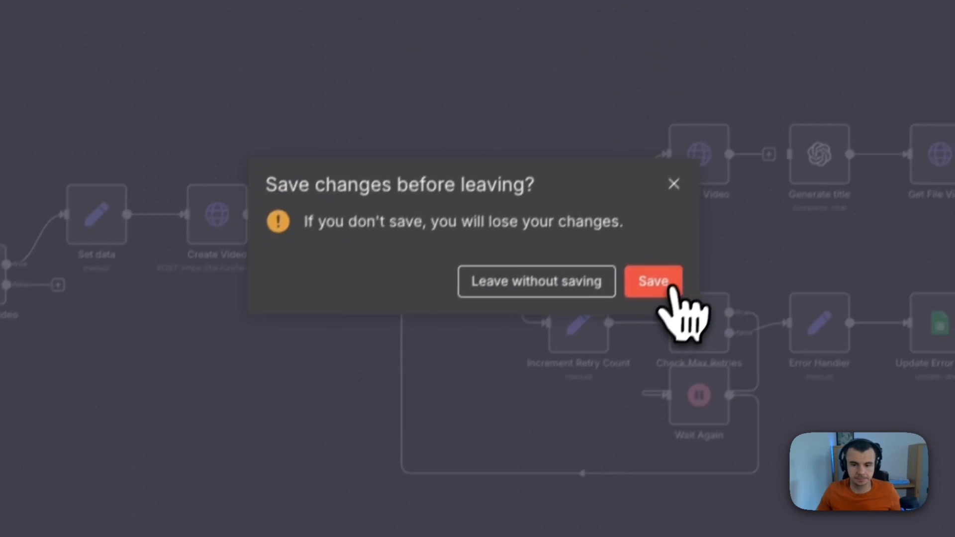
pyautogui.click(673, 290)
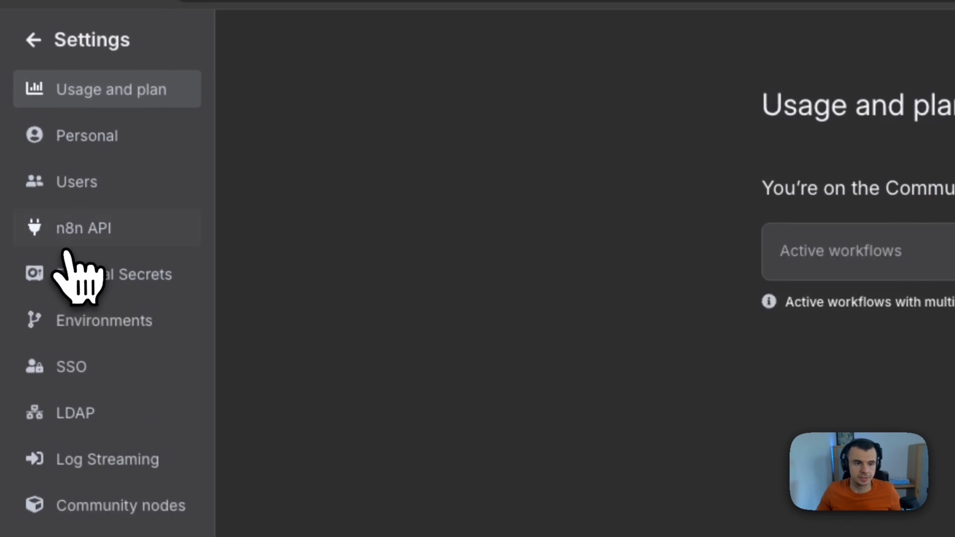
pyautogui.click(120, 235)
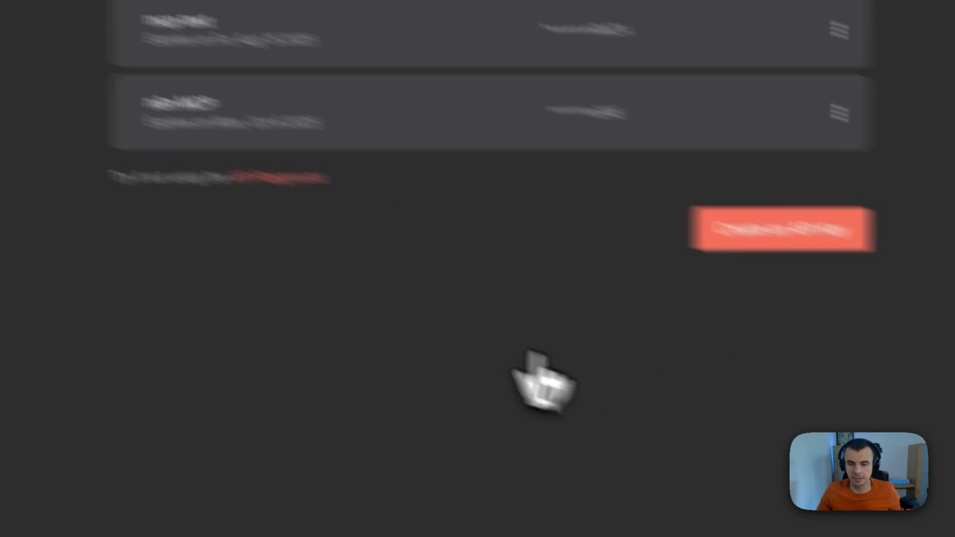
# Step: Create an n8n API key labelled MCP Cursor Demo with the default 30-day expiration and copy the generated key
pyautogui.click(797, 238)
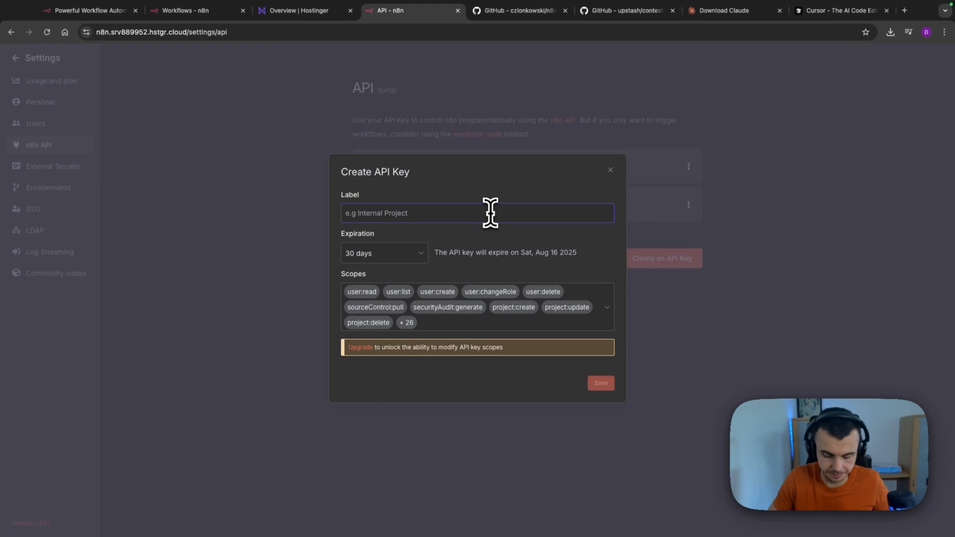
pyautogui.write('MCP Cursor Demo')
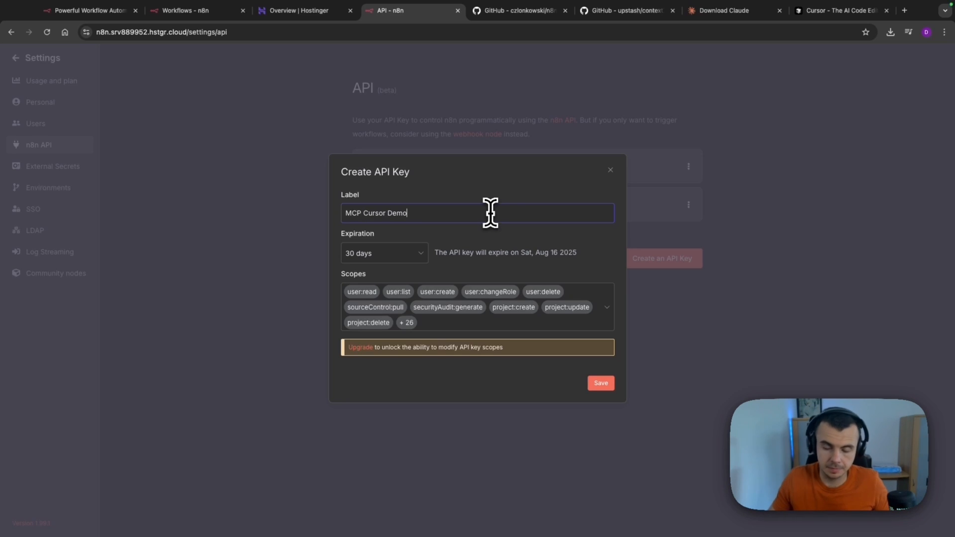
pyautogui.click(603, 383)
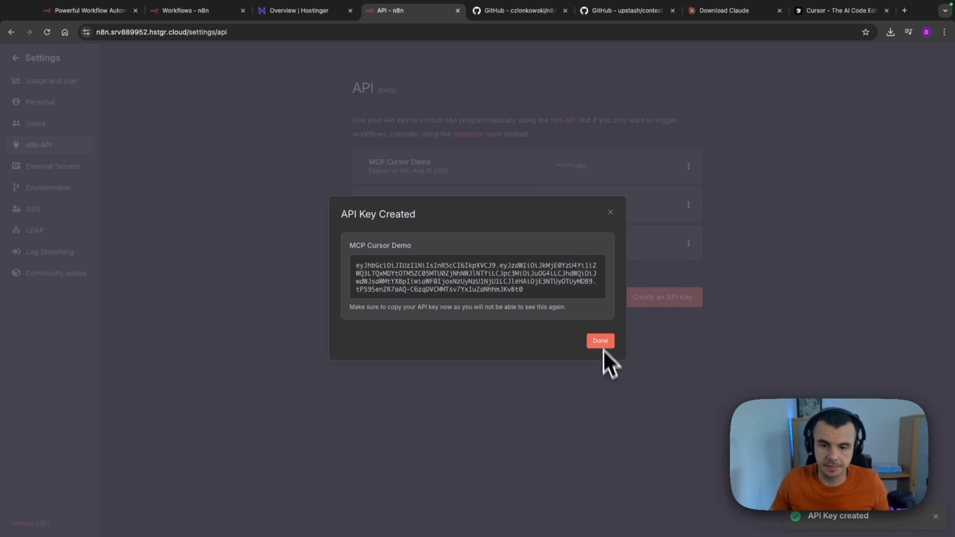
pyautogui.click(517, 275)
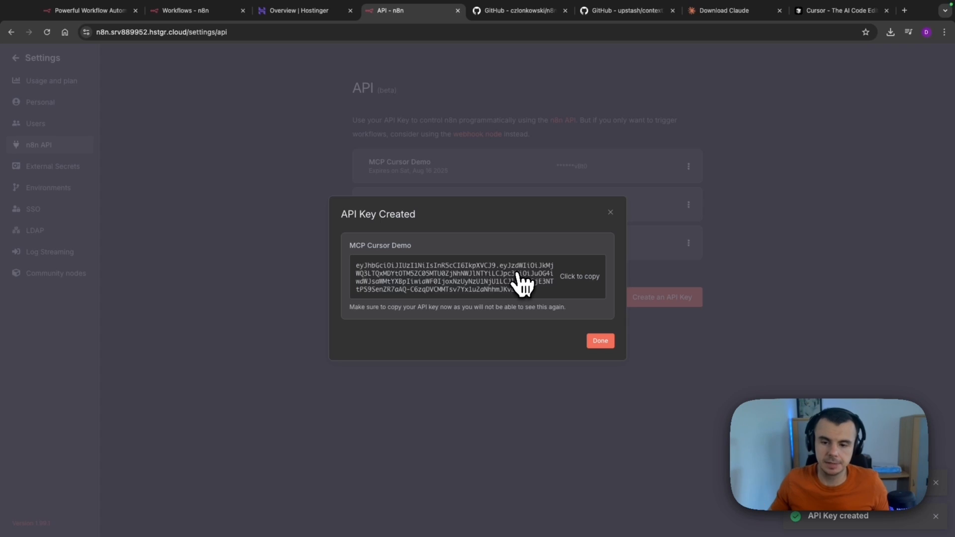
pyautogui.click(601, 341)
# Step: Return to Cursor, replace the N8N_API_KEY placeholder in mcp.json with the copied API key, and save the file
pyautogui.moveTo(730, 532)
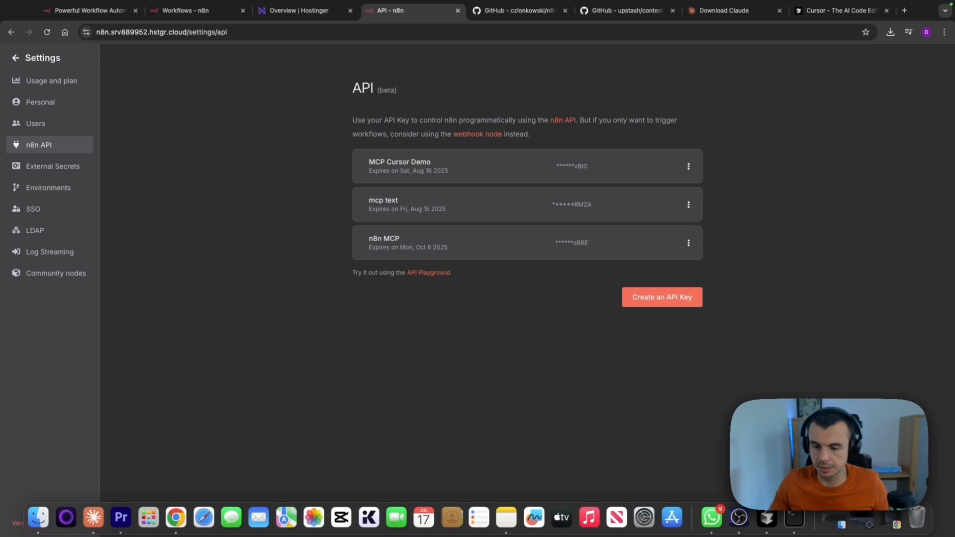
pyautogui.click(766, 530)
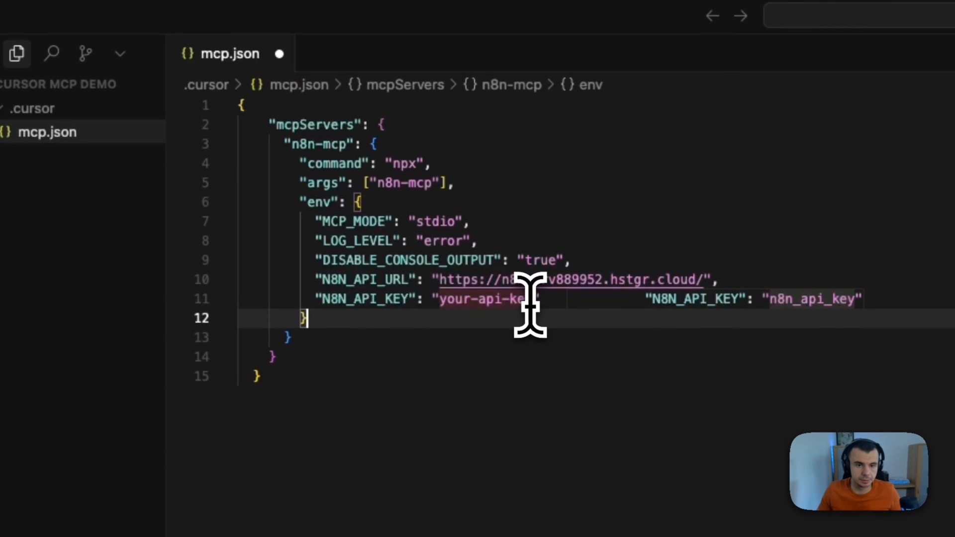
pyautogui.click(531, 300)
pyautogui.press('BackSpace')
pyautogui.press('BackSpace')
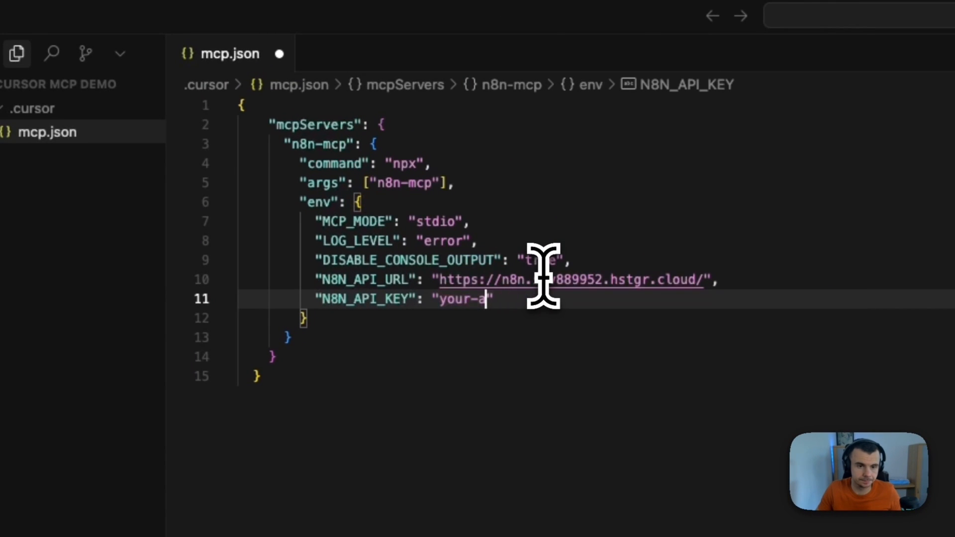
pyautogui.press('BackSpace')
pyautogui.press('BackSpace')
pyautogui.press('super+v')
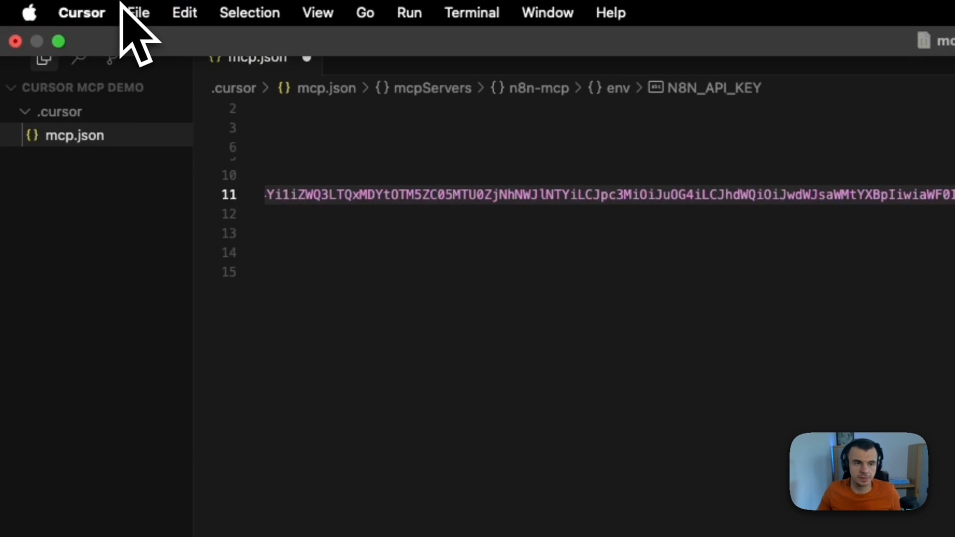
pyautogui.click(140, 15)
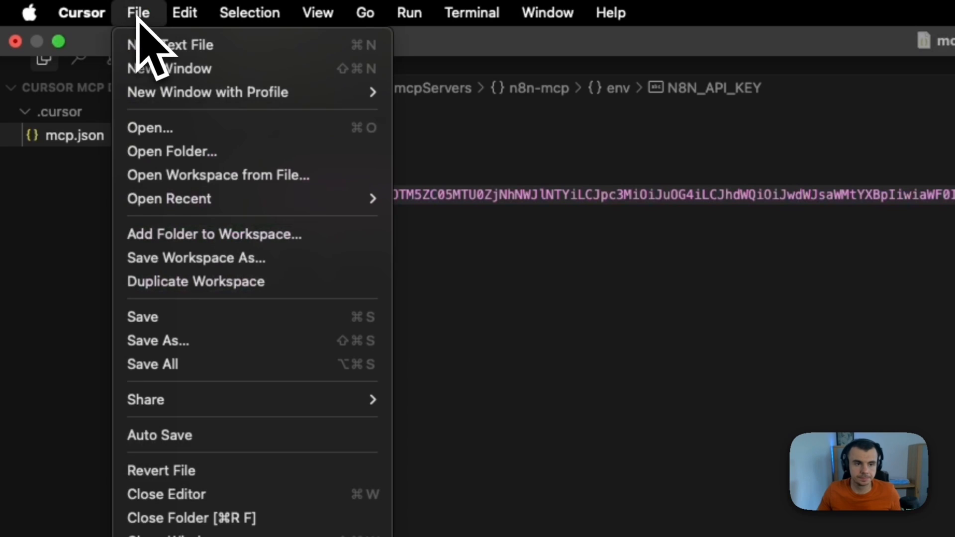
pyautogui.click(152, 318)
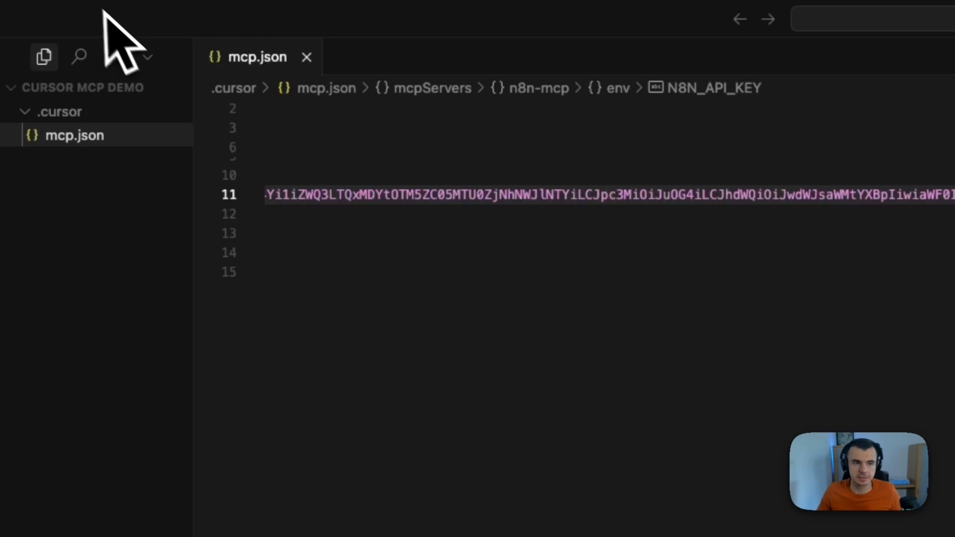
# Step: Open Tools & Integrations in Cursor Settings and open the configuration file of the enabled n8n-mcp server
pyautogui.click(82, 12)
pyautogui.moveTo(119, 106)
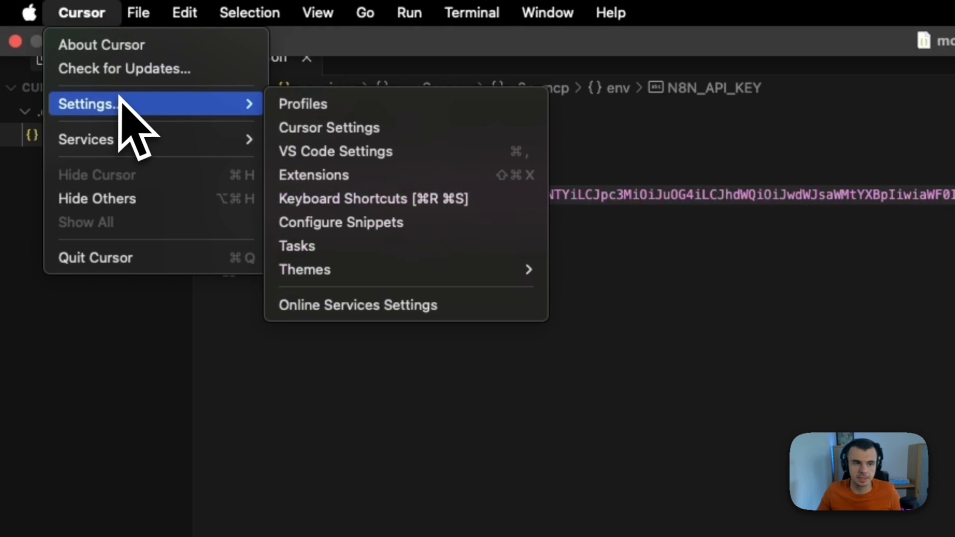
pyautogui.click(343, 129)
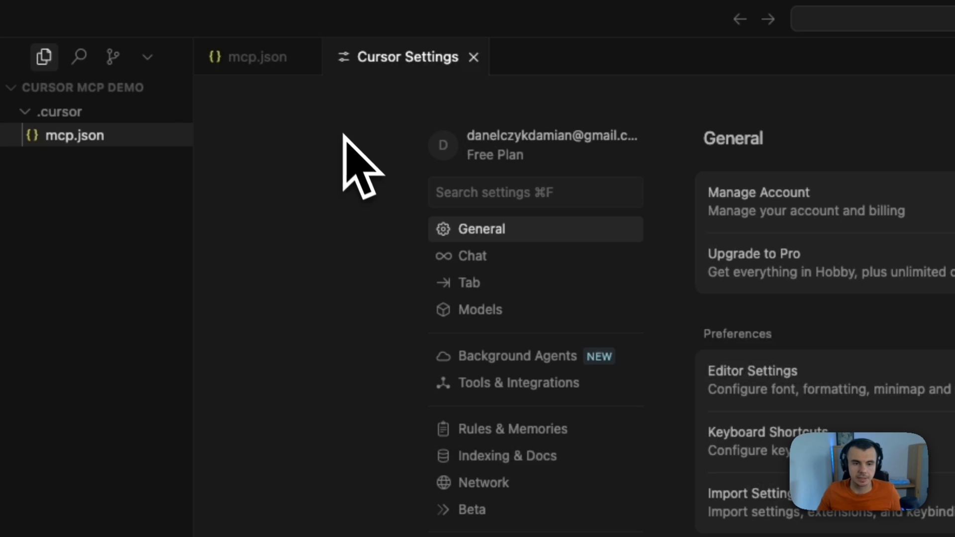
pyautogui.click(469, 383)
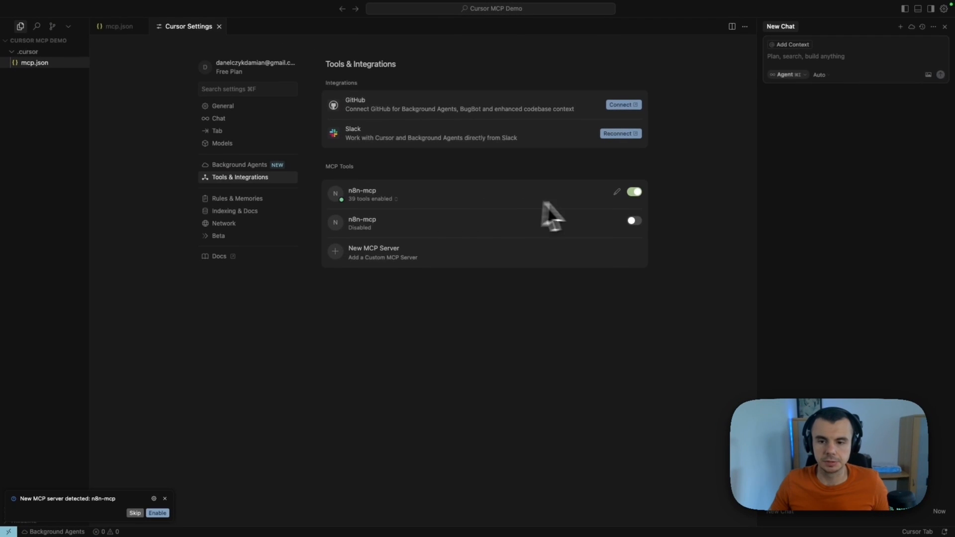
pyautogui.click(617, 192)
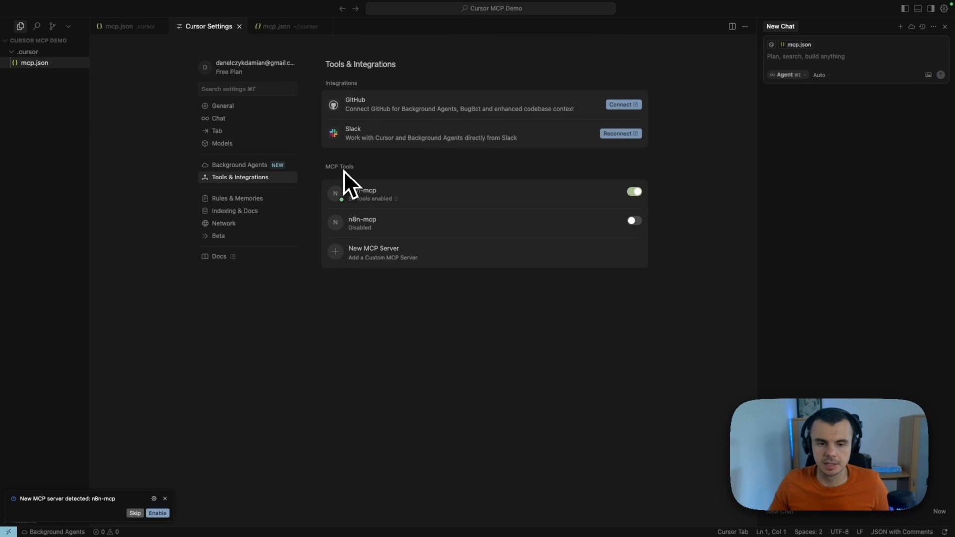
# Step: Expand the enabled n8n-mcp server in Tools & Integrations and examine the list of tools it provides
pyautogui.click(355, 199)
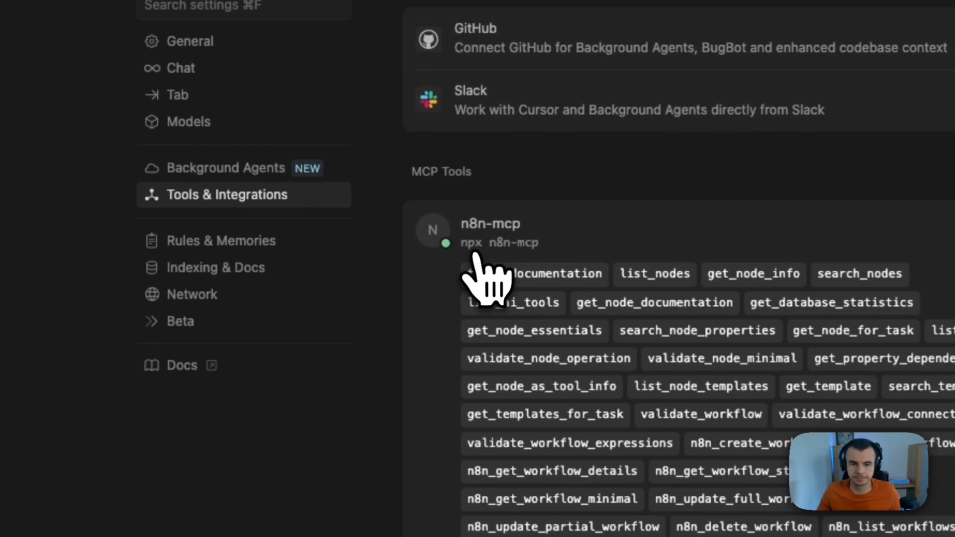
pyautogui.moveTo(518, 301)
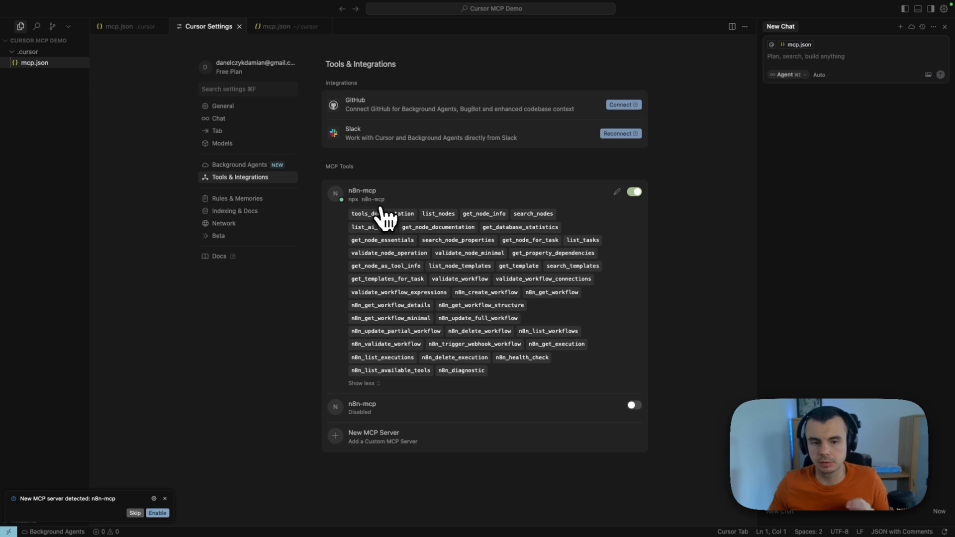
# Step: Switch to the n8n-mcp GitHub README in the browser and copy the system instructions under Claude Project Setup
pyautogui.moveTo(388, 240)
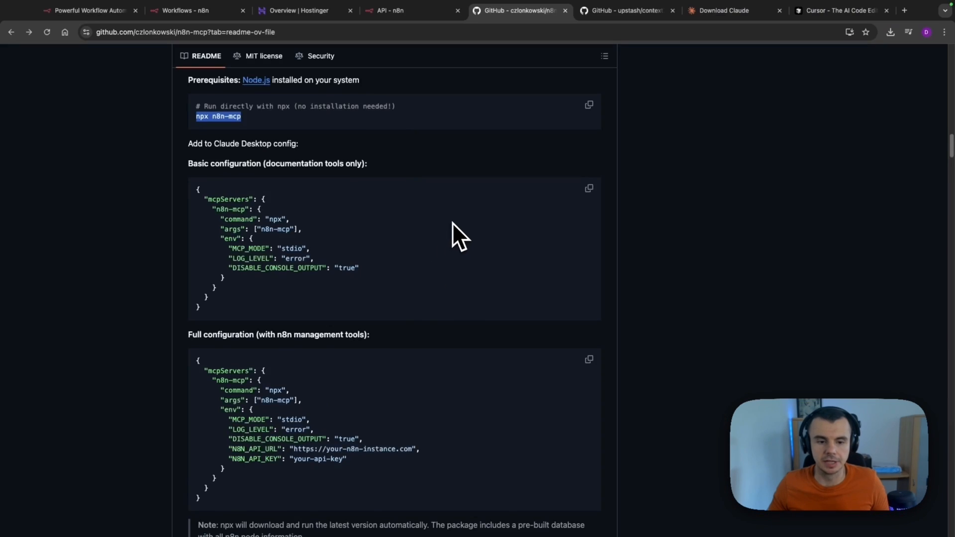
pyautogui.scroll(-10, 454, 234)
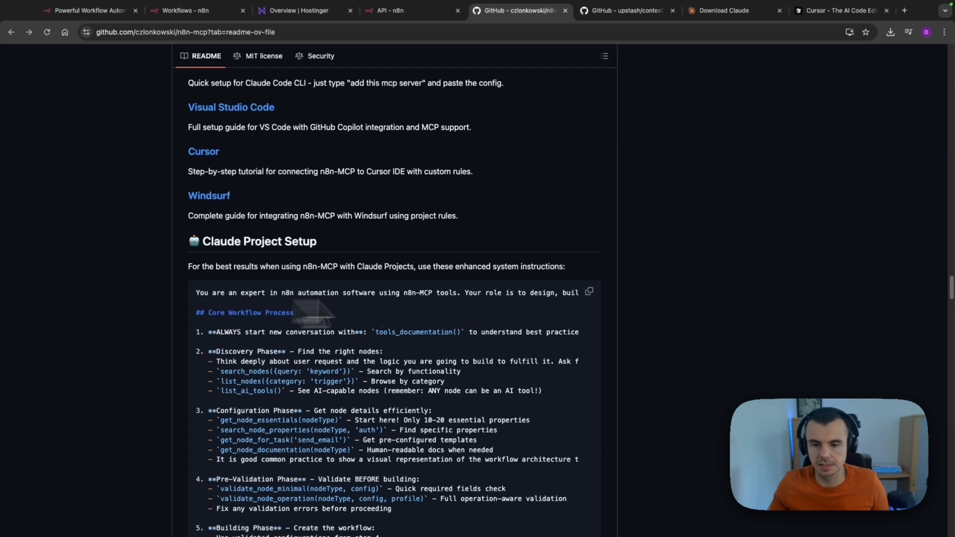
pyautogui.click(590, 293)
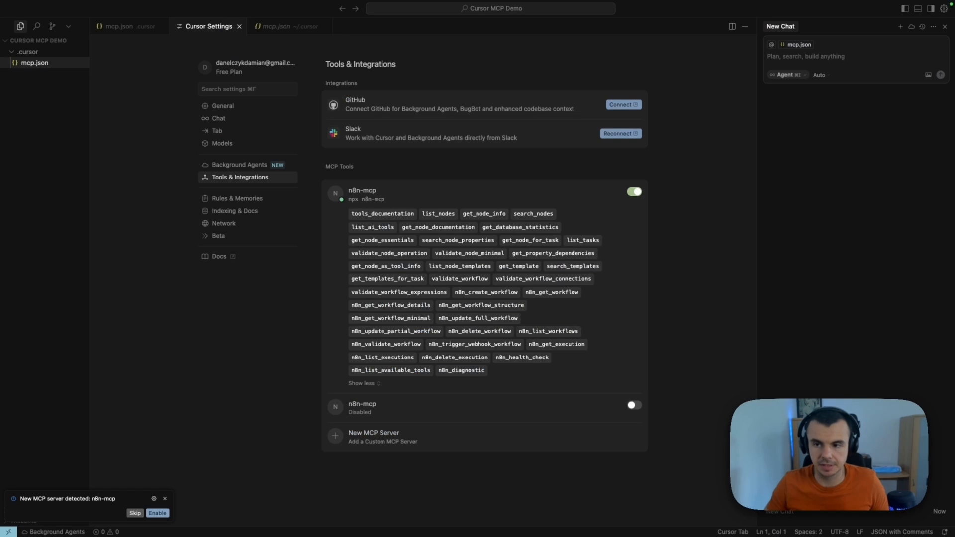
# Step: Return to Cursor and add a new rule named n8n-mcp from the chat's @-mention suggestions
pyautogui.click(799, 59)
pyautogui.write('@')
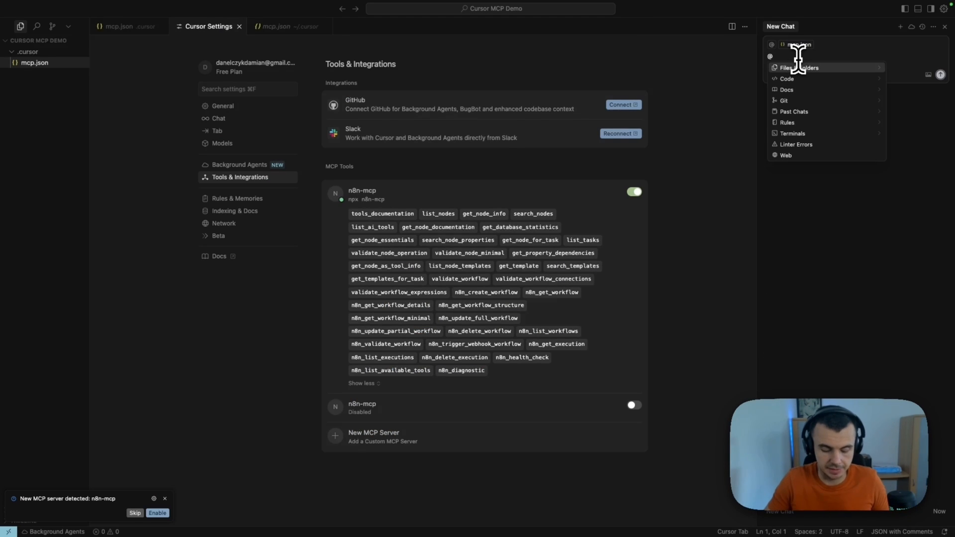
pyautogui.write('curso')
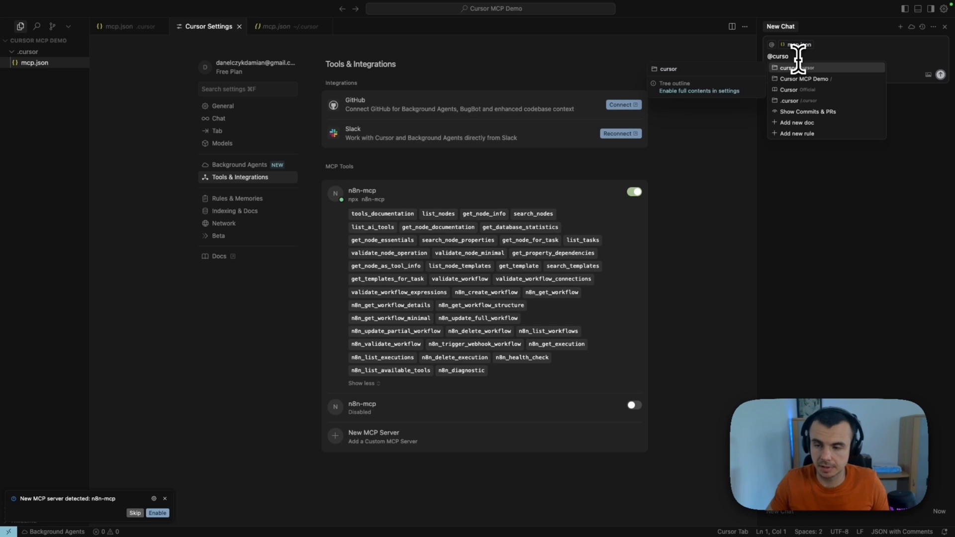
pyautogui.click(799, 134)
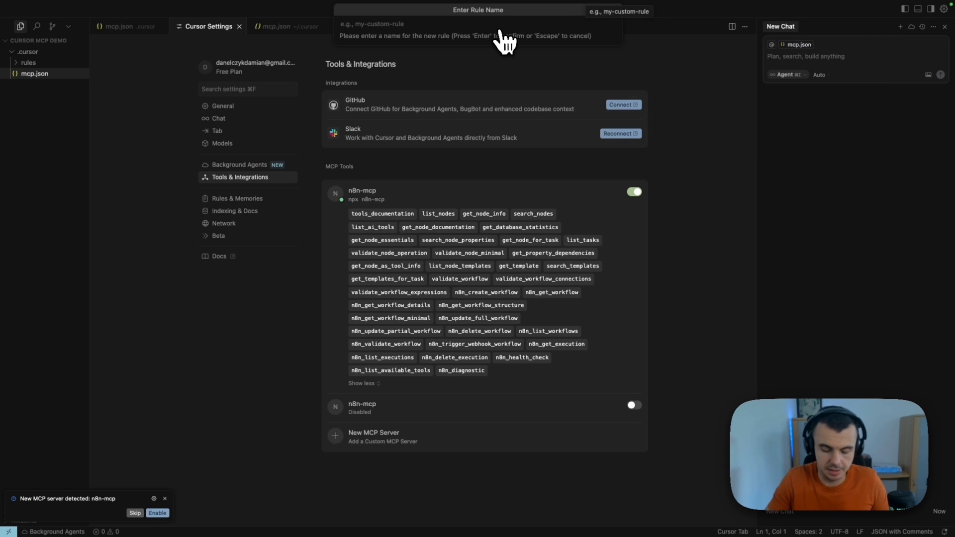
pyautogui.write('n8')
pyautogui.write('n')
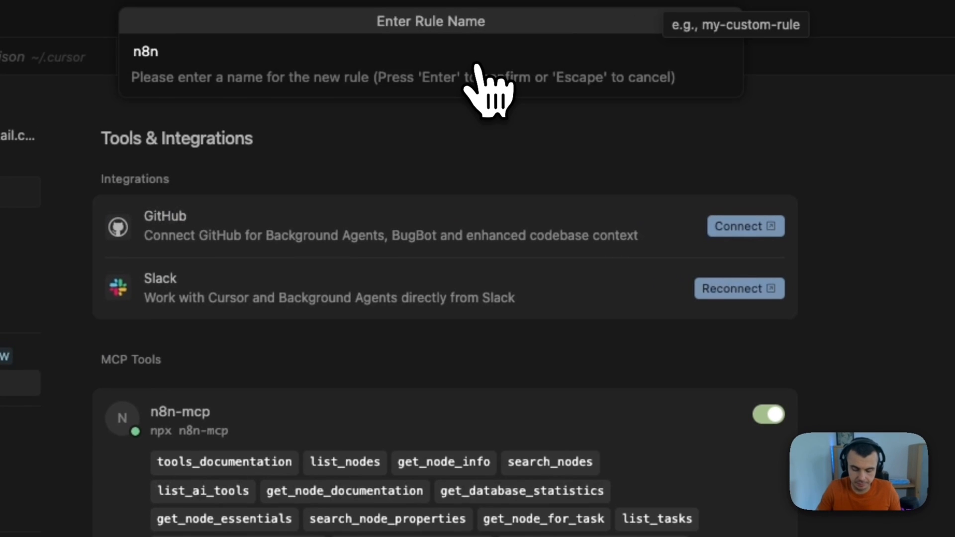
pyautogui.write('-mcp')
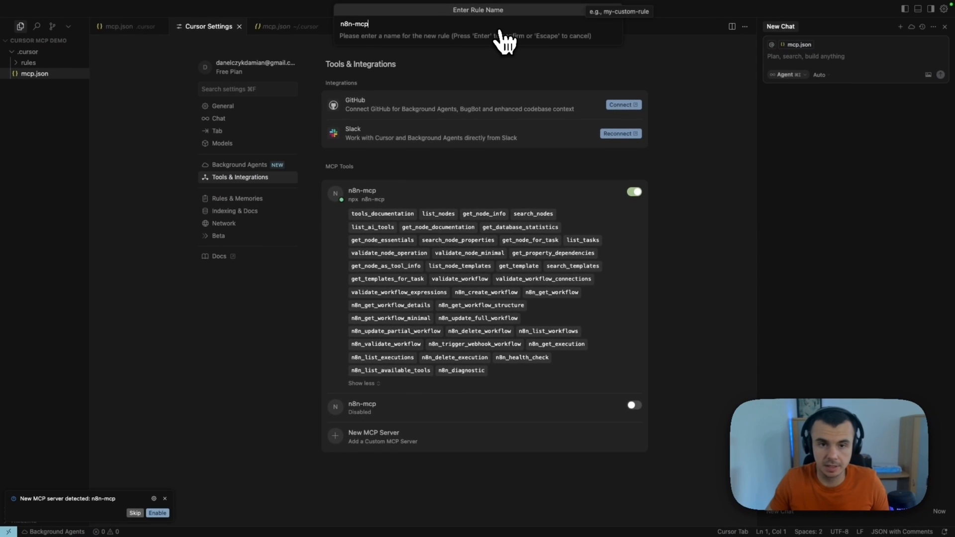
pyautogui.press('Return')
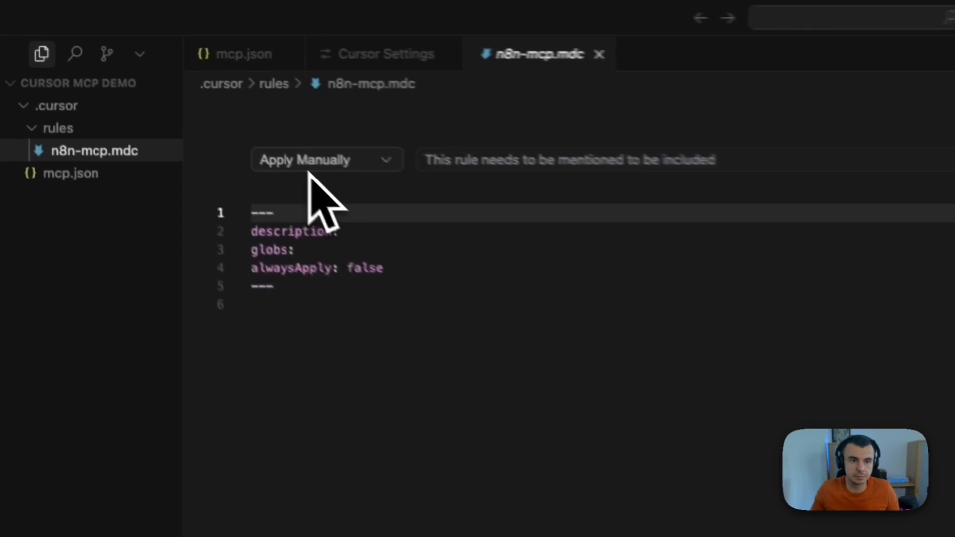
# Step: Set the n8n-mcp rule to Always Apply and add the line "* Cursor Rule" to its body, followed by blank lines
pyautogui.click(326, 172)
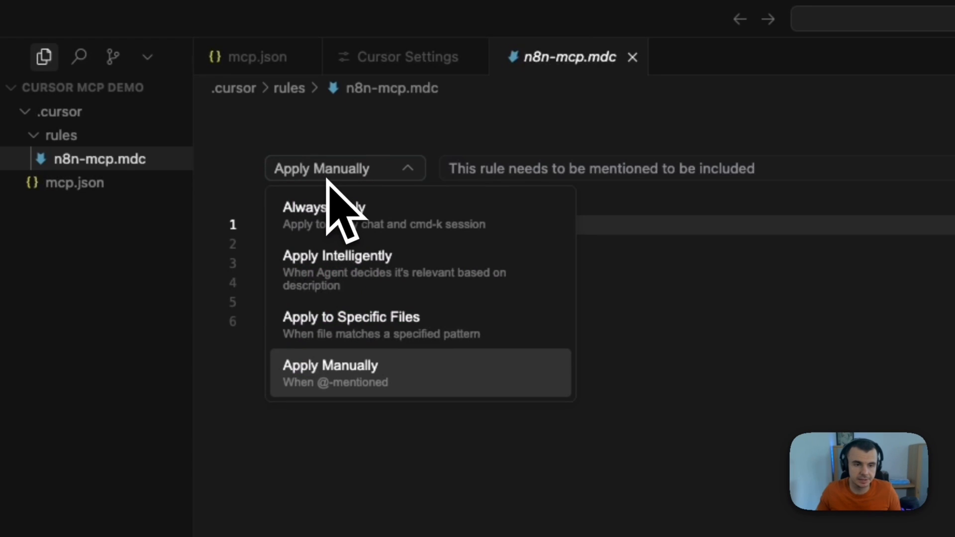
pyautogui.click(346, 214)
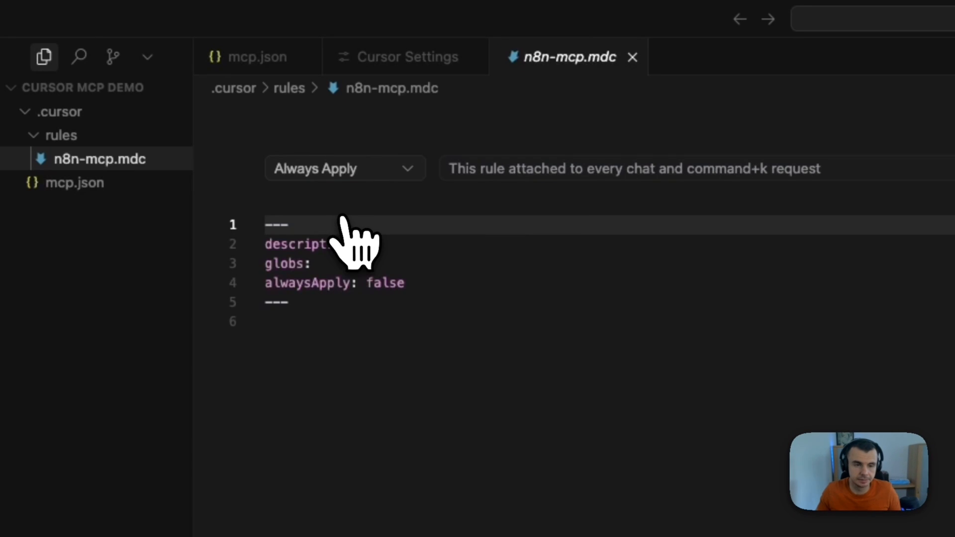
pyautogui.click(330, 319)
pyautogui.write('*')
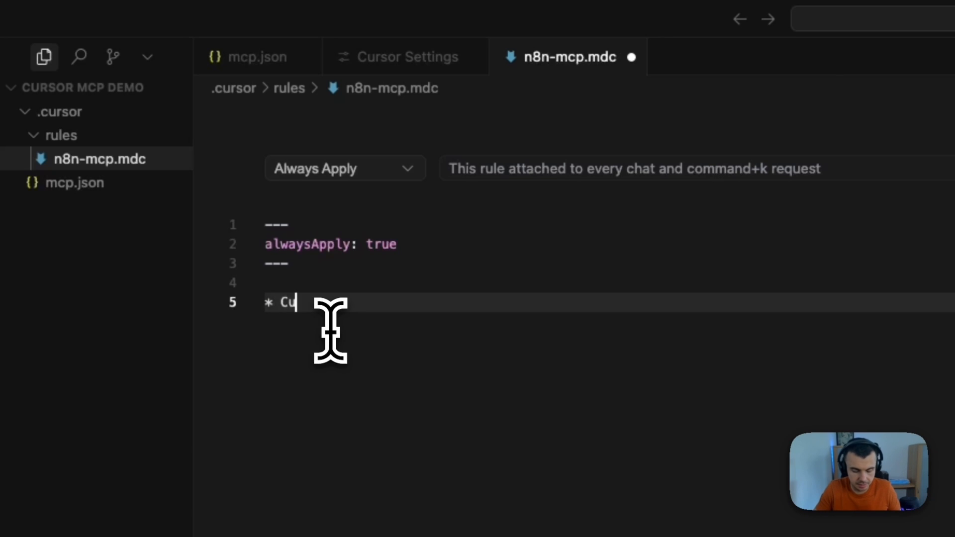
pyautogui.write(' Curs')
pyautogui.write('or ')
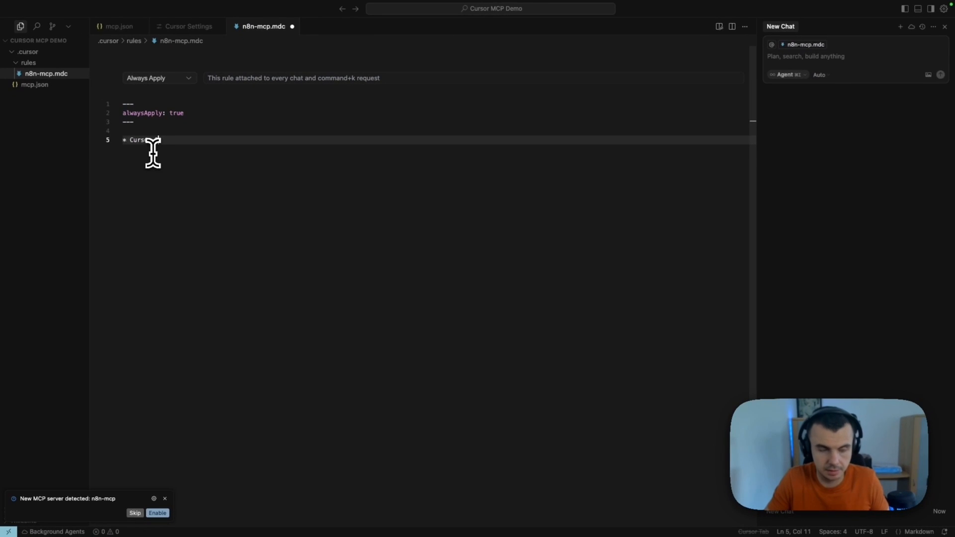
pyautogui.write('Rule')
pyautogui.press('Return')
pyautogui.press('Return')
pyautogui.press('Return')
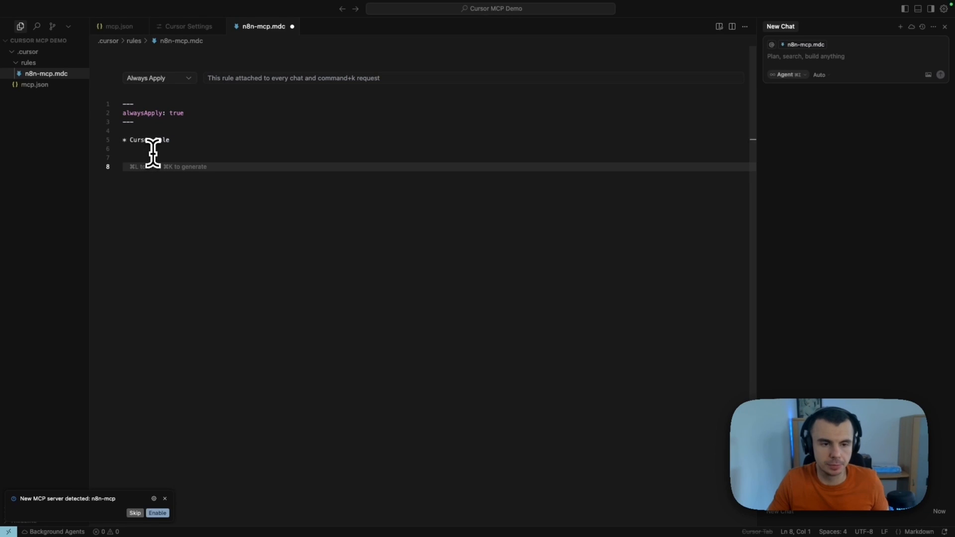
# Step: Paste the copied n8n-MCP instructions below the Cursor Rule line and enable the newly detected n8n-mcp server
pyautogui.press('super+v')
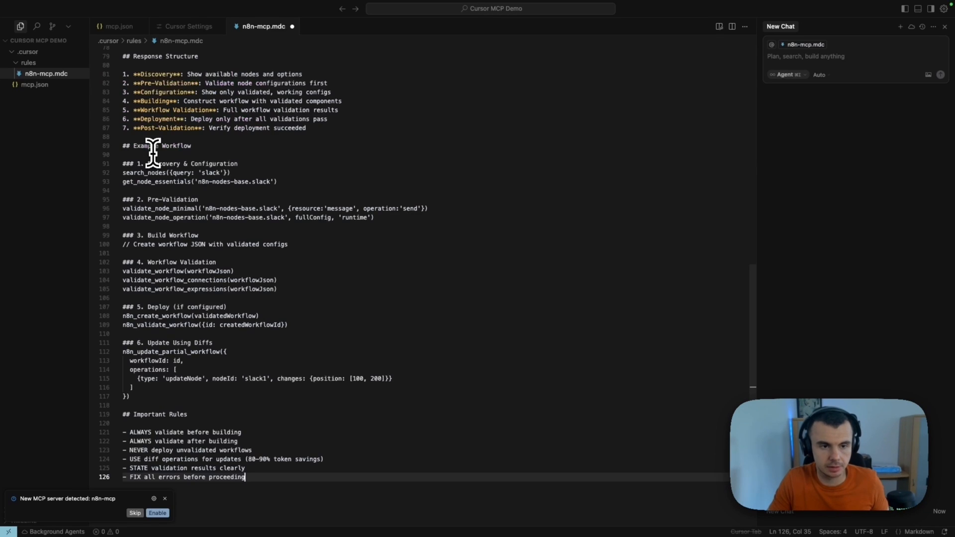
pyautogui.scroll(20, 185, 106)
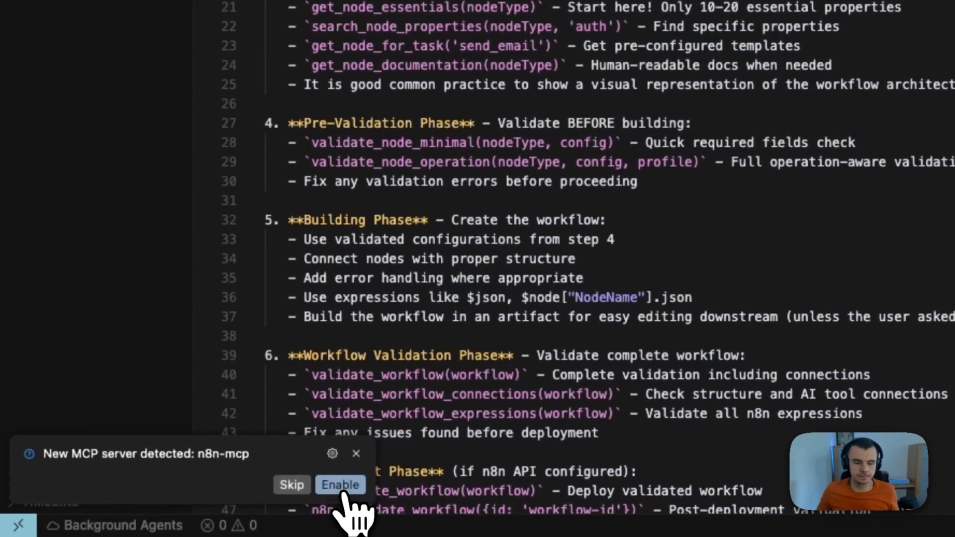
pyautogui.click(341, 485)
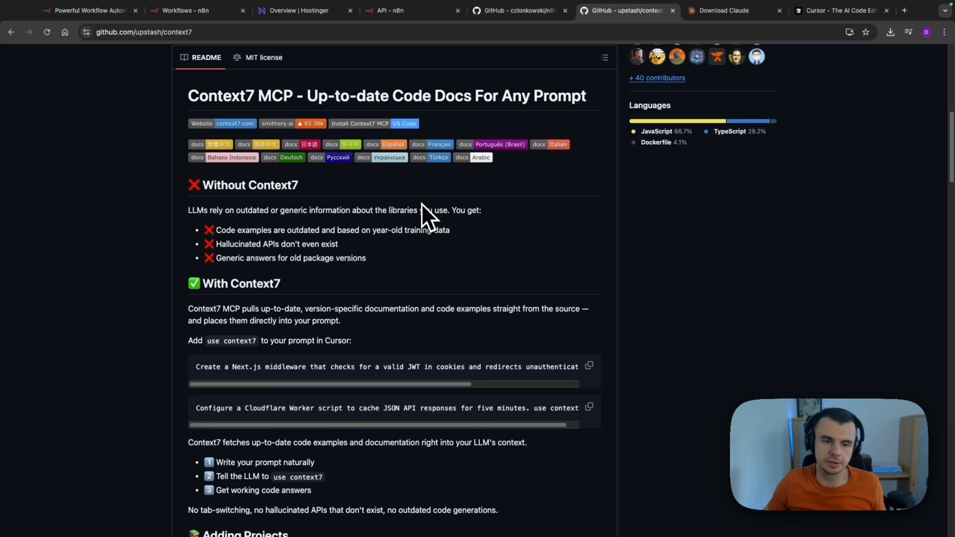
# Step: In the browser, expand Install in Cursor in the Context7 README and copy the Cursor Local Server Connection configuration
pyautogui.scroll(-5, 395, 213)
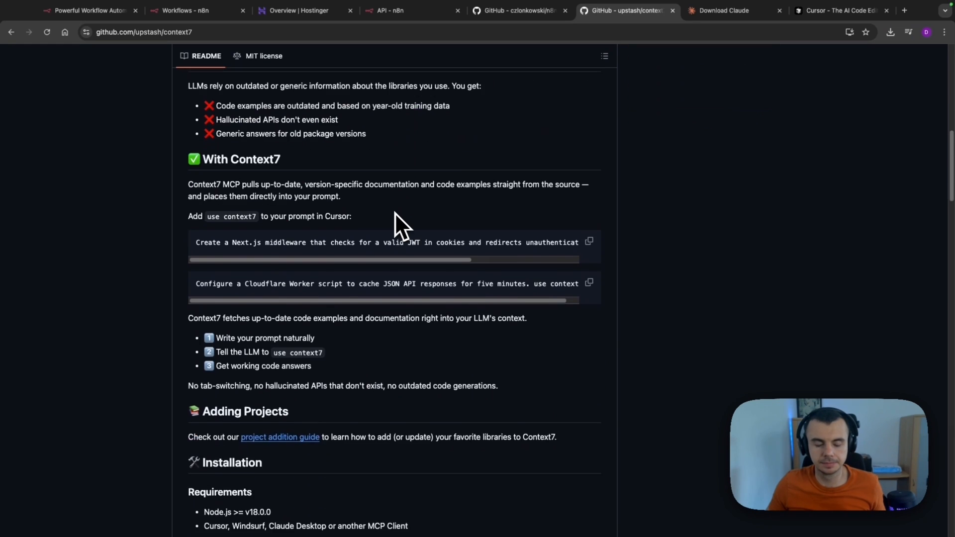
pyautogui.scroll(-9, 395, 213)
pyautogui.scroll(2, 394, 213)
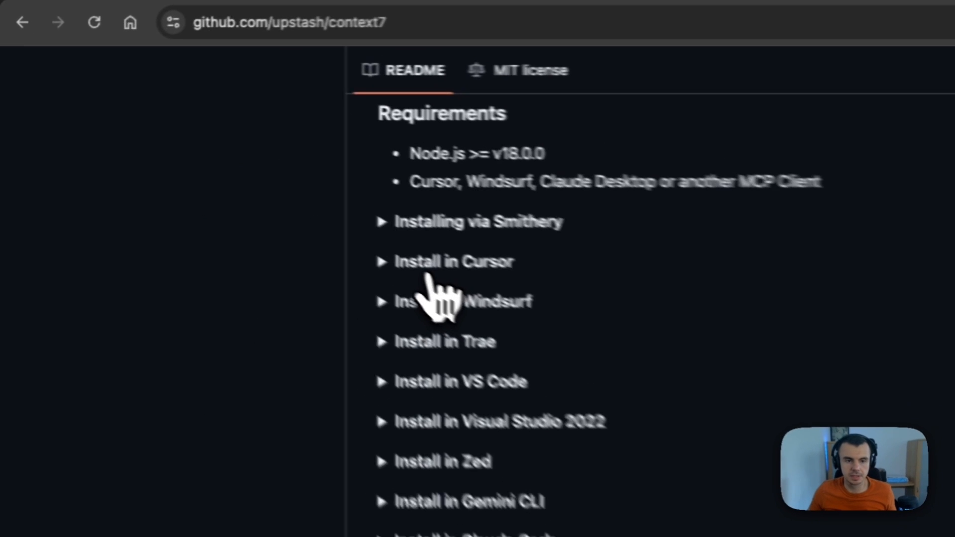
pyautogui.click(228, 152)
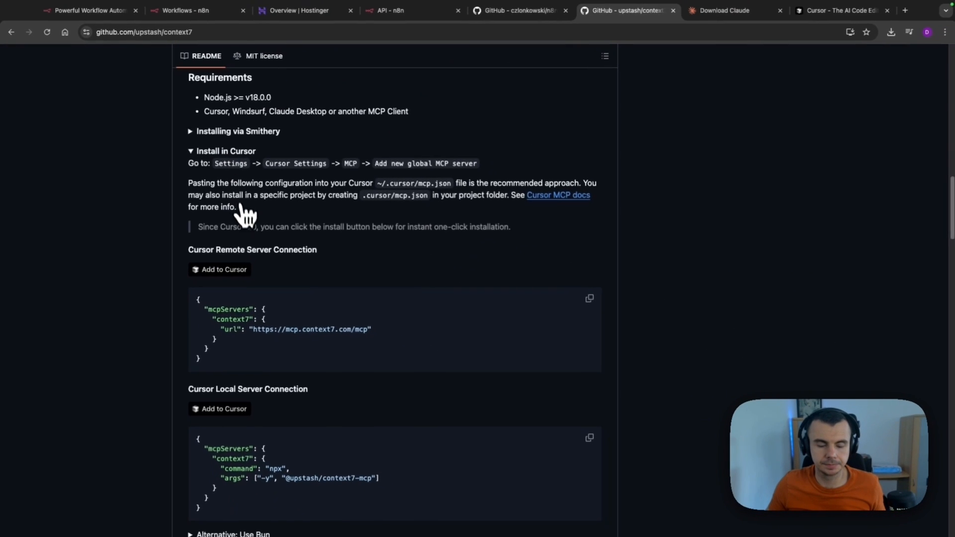
pyautogui.scroll(-3, 263, 276)
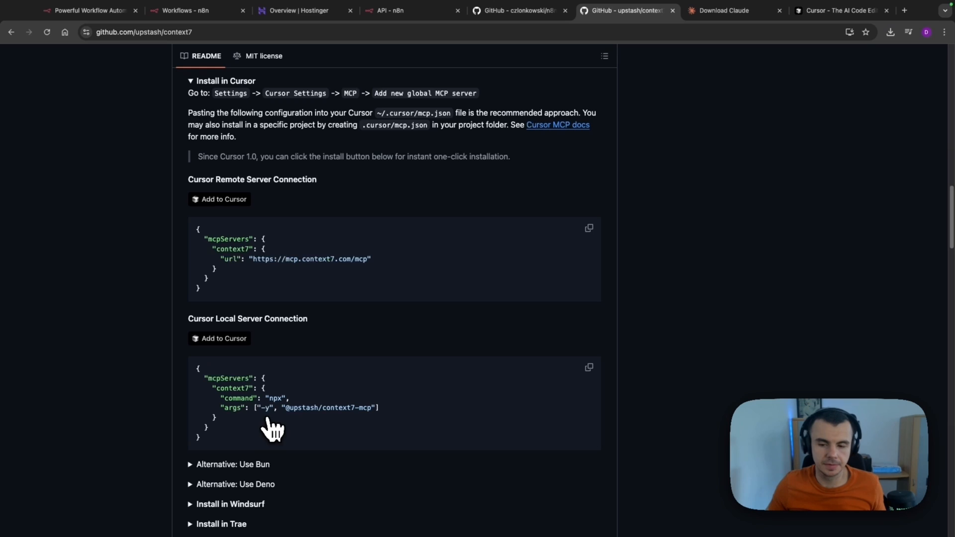
pyautogui.click(590, 367)
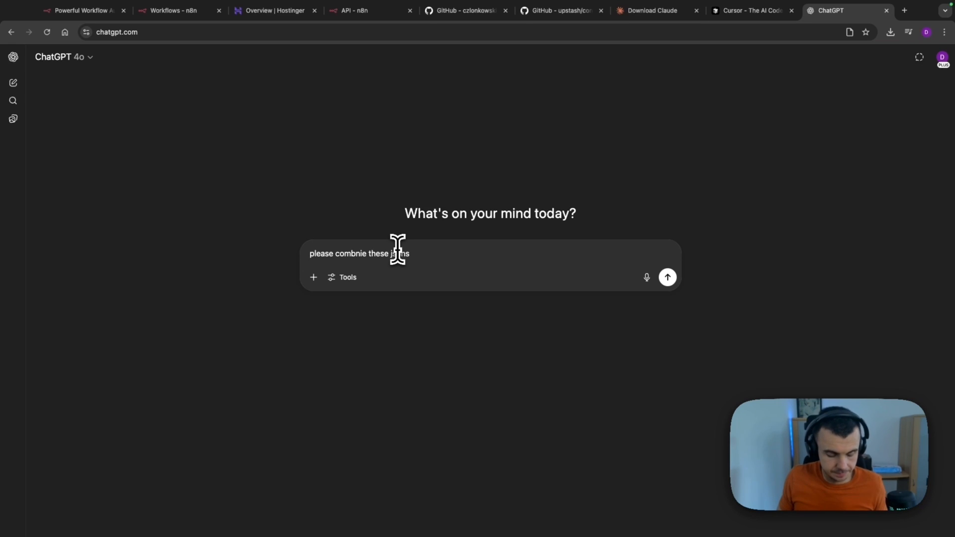
# Step: Paste the Context7 configuration into ChatGPT below the prompt text "please combnie these jsons"
pyautogui.hotkey('shift', 'Return')
pyautogui.hotkey('shift', 'Return')
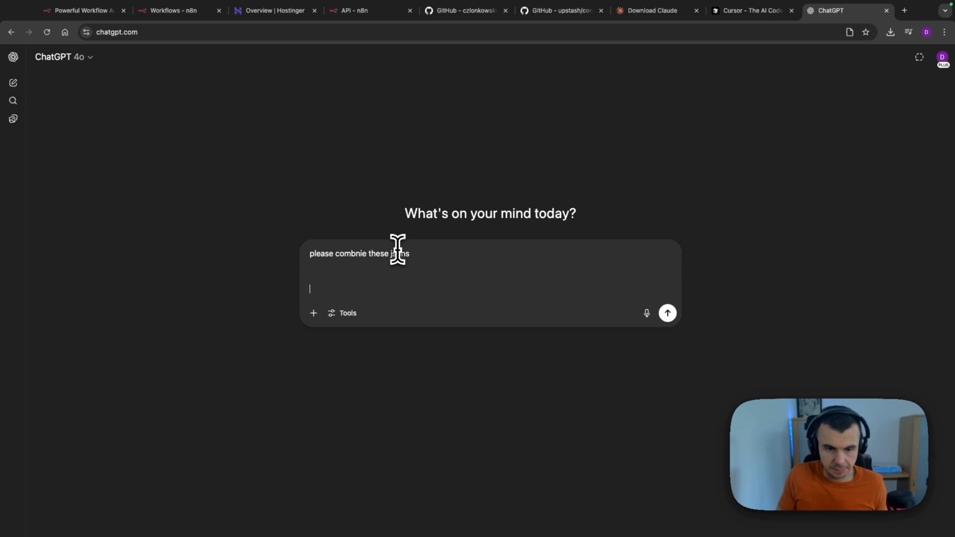
pyautogui.hotkey('ctrl', 'v')
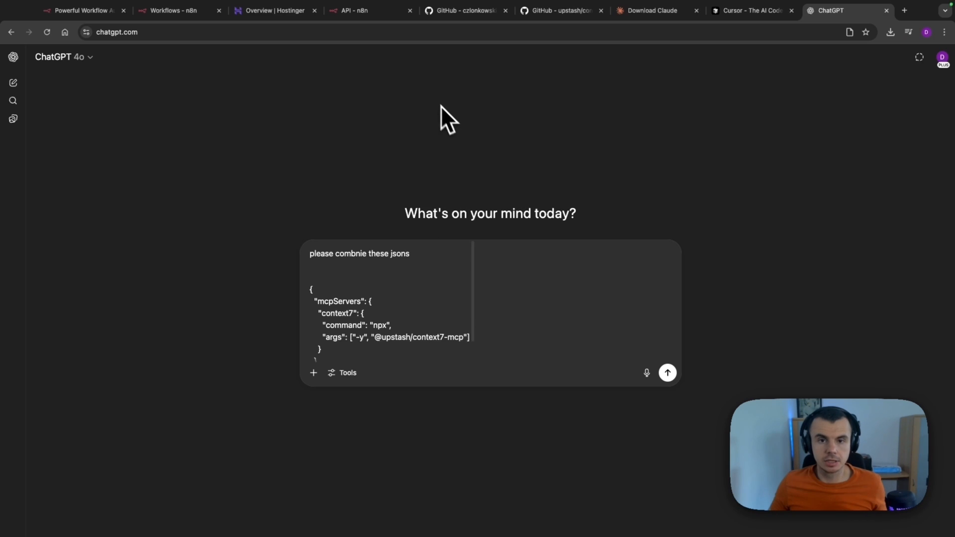
# Step: Copy the node-based full configuration from the n8n-mcp README, append it to the ChatGPT prompt, and send the request
pyautogui.click(459, 14)
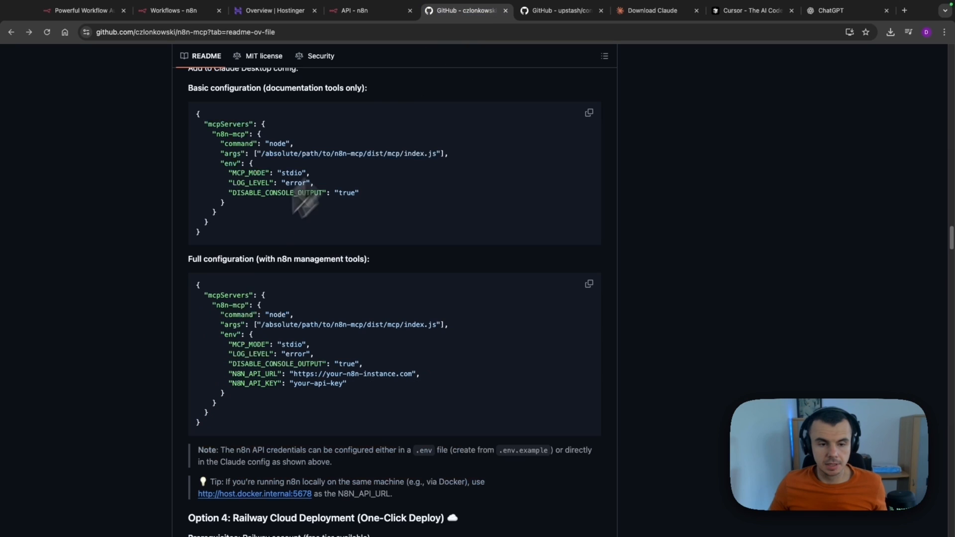
pyautogui.click(589, 285)
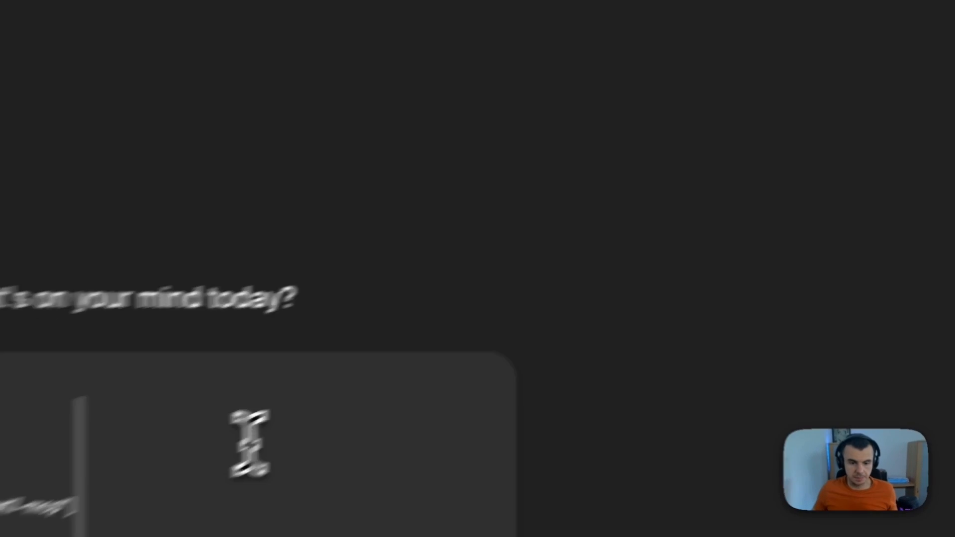
pyautogui.hotkey('shift', 'Return')
pyautogui.hotkey('shift', 'Return')
pyautogui.hotkey('shift', 'Return')
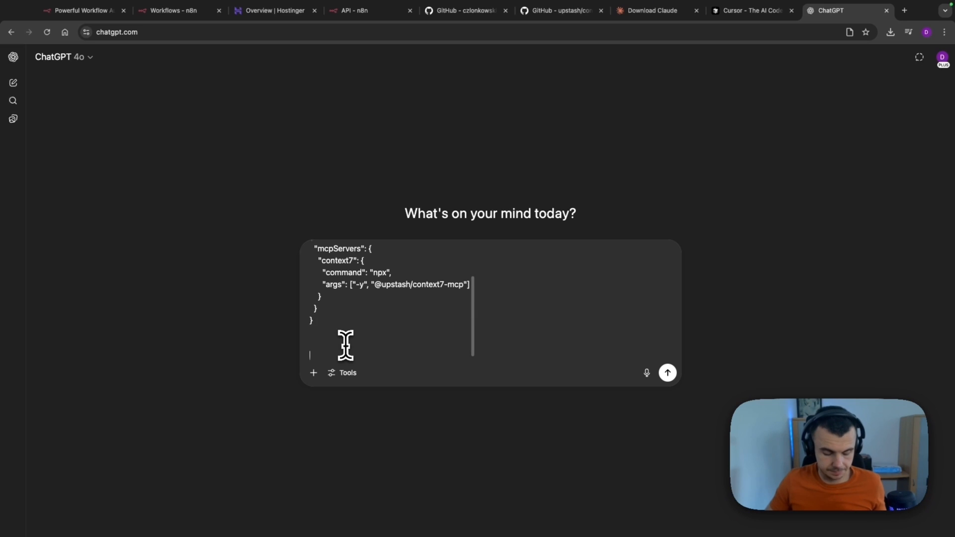
pyautogui.press('super+v')
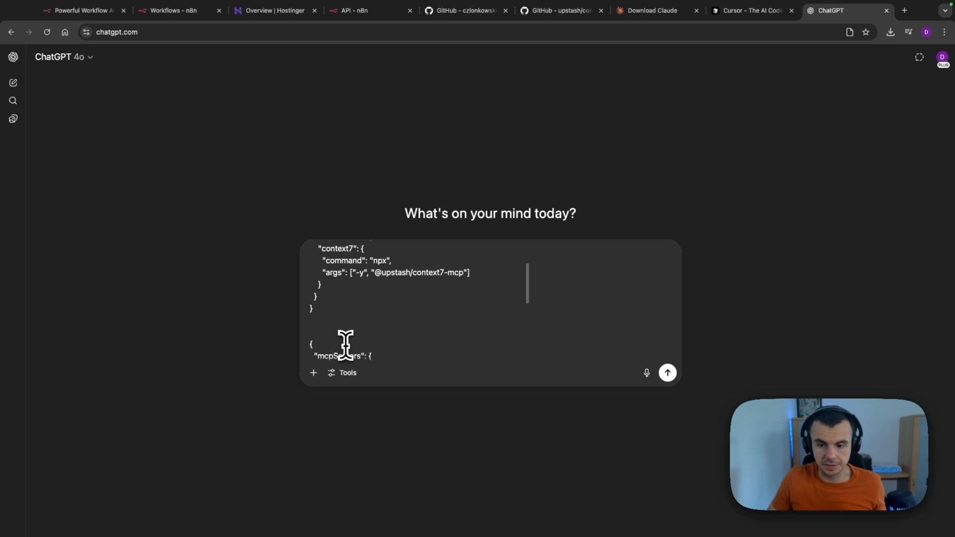
pyautogui.press('Return')
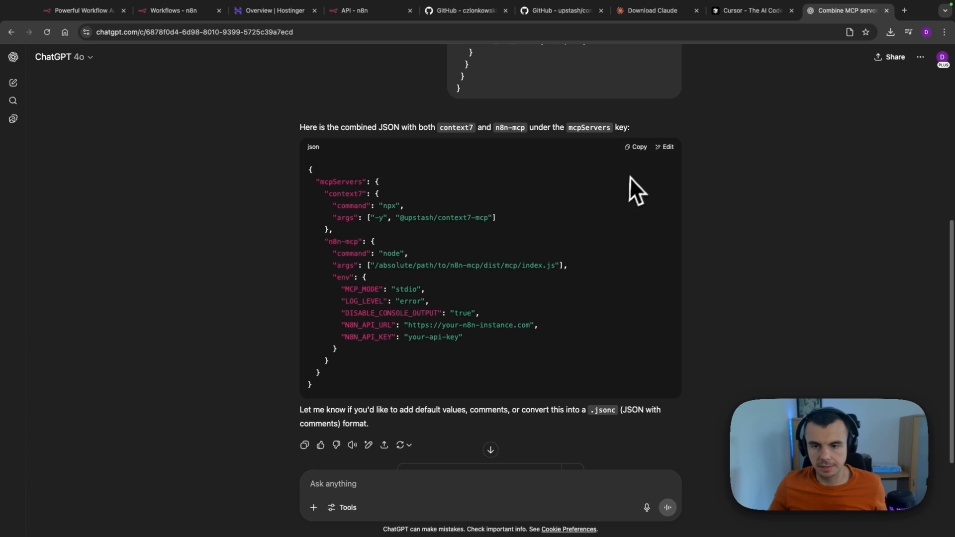
# Step: Copy the combined JSON from ChatGPT's reply and paste it below the existing configuration in Cursor's mcp.json
pyautogui.click(638, 151)
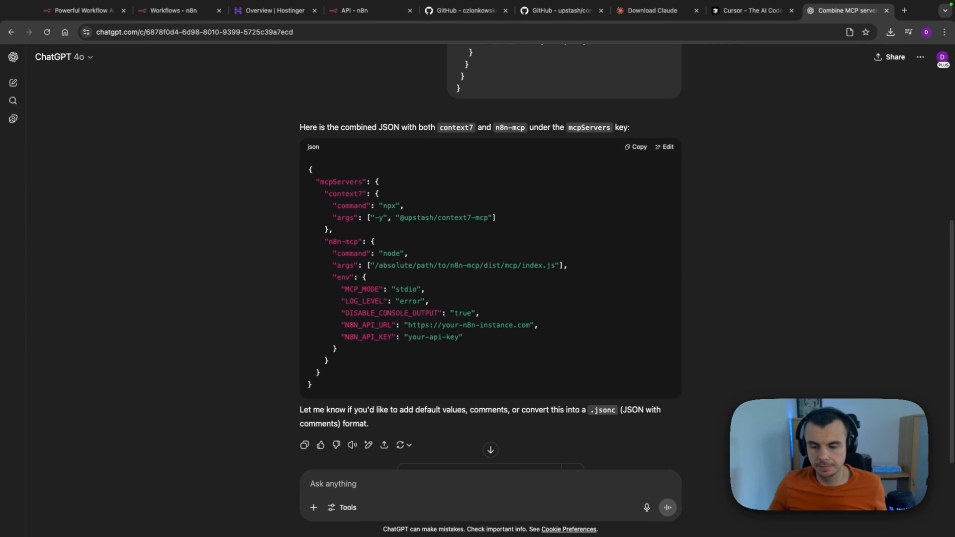
pyautogui.press('super+Tab')
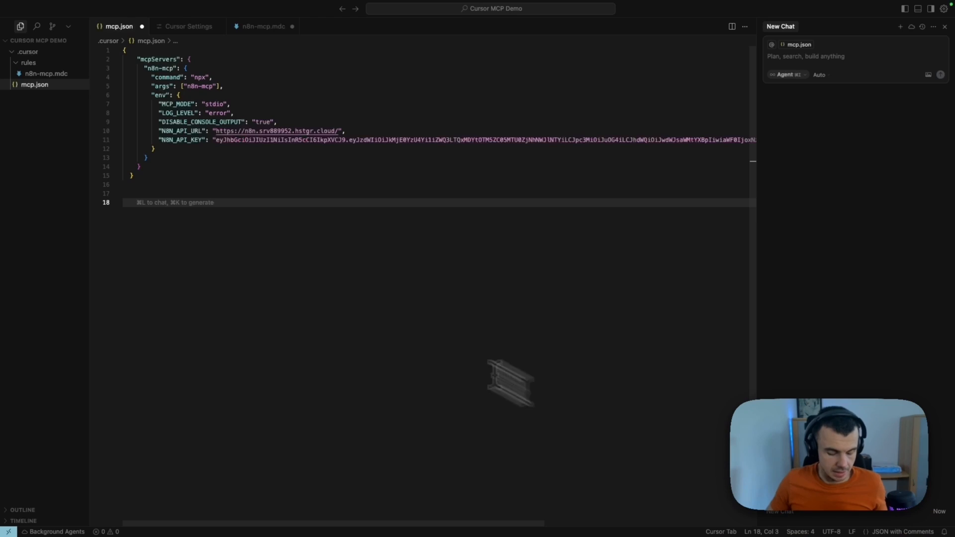
pyautogui.press('super+v')
pyautogui.click(343, 157)
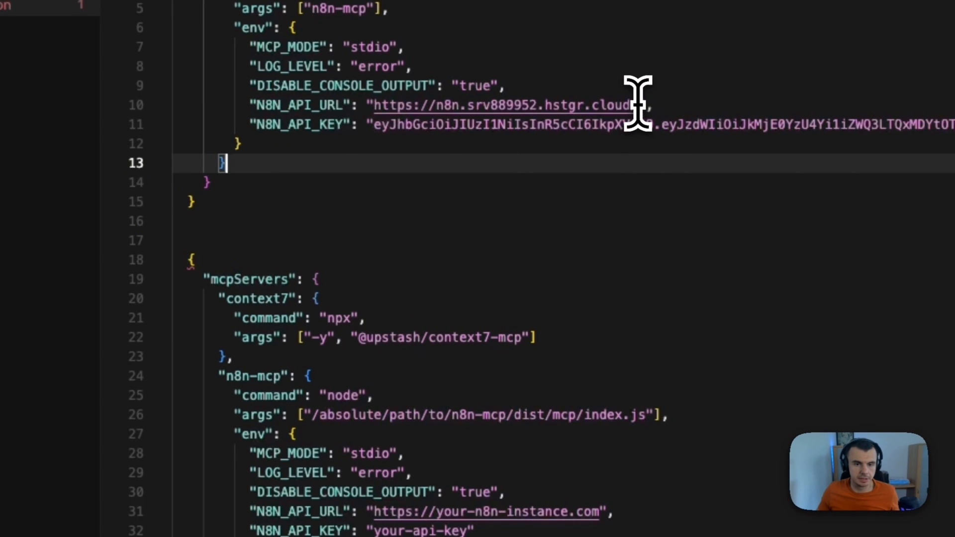
pyautogui.moveTo(638, 105); pyautogui.dragTo(373, 101)
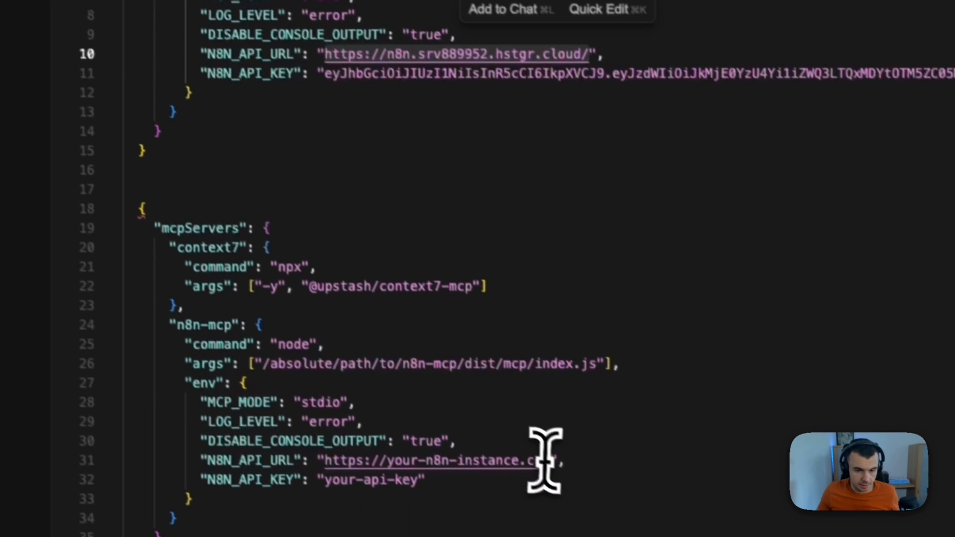
pyautogui.moveTo(600, 512); pyautogui.dragTo(470, 507)
pyautogui.moveTo(408, 443); pyautogui.dragTo(315, 445)
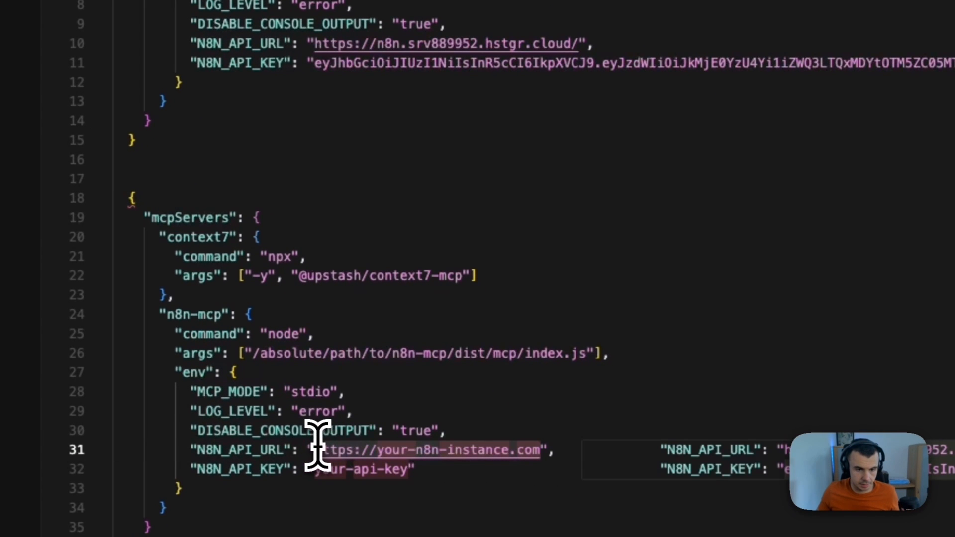
pyautogui.hotkey('ctrl', 'v')
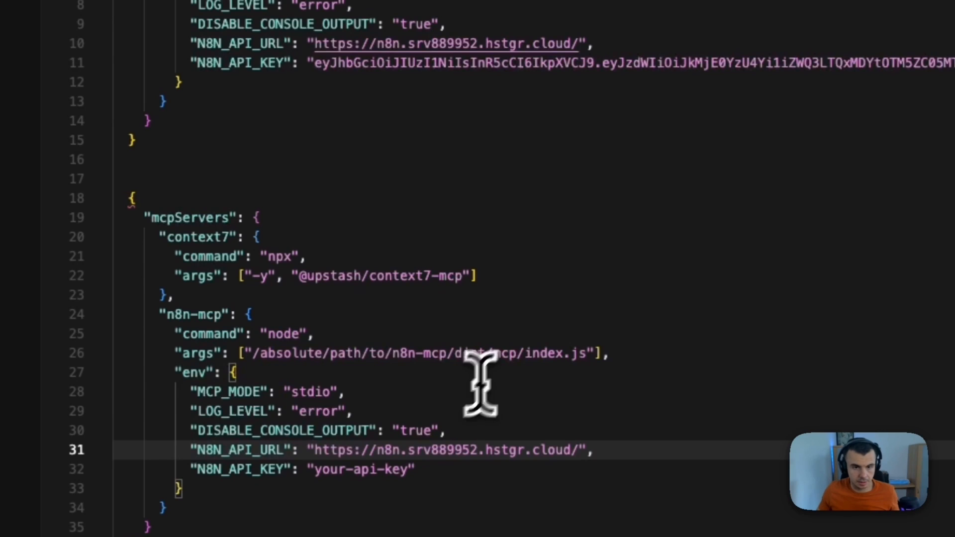
# Step: Copy the API key from the original block and paste it over the N8N_API_KEY placeholder in the combined configuration
pyautogui.moveTo(283, 282); pyautogui.dragTo(645, 228)
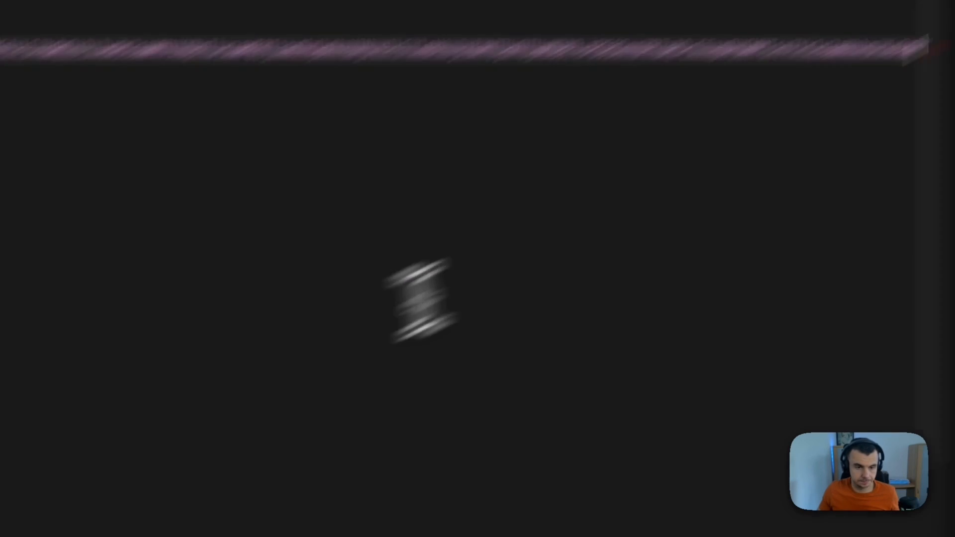
pyautogui.moveTo(519, 299); pyautogui.dragTo(426, 298)
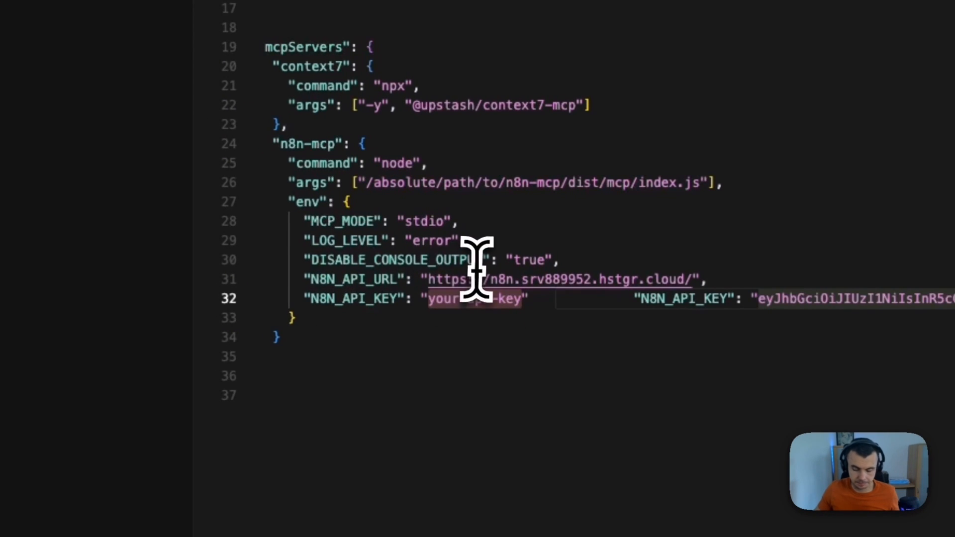
pyautogui.press('BackSpace')
pyautogui.hotkey('ctrl', 'v')
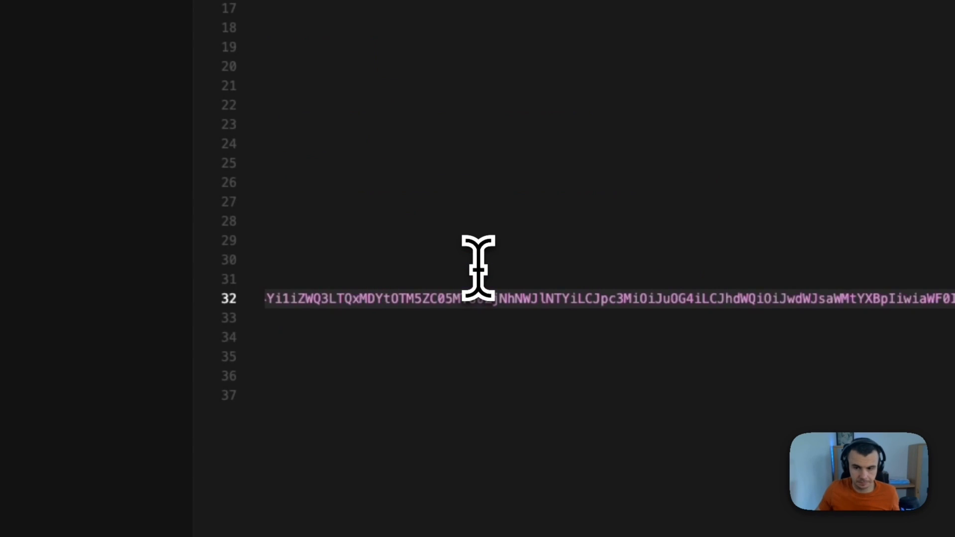
# Step: Delete the original n8n-mcp configuration above the combined one in mcp.json and save the file
pyautogui.moveTo(414, 183); pyautogui.dragTo(136, 165)
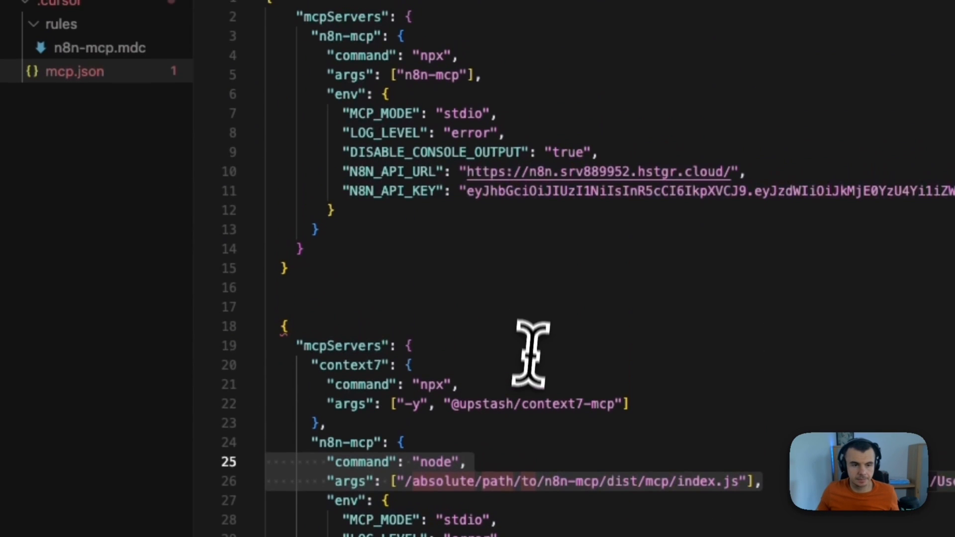
pyautogui.click(498, 287)
pyautogui.write('}')
pyautogui.moveTo(367, 273); pyautogui.dragTo(278, 53)
pyautogui.press('BackSpace')
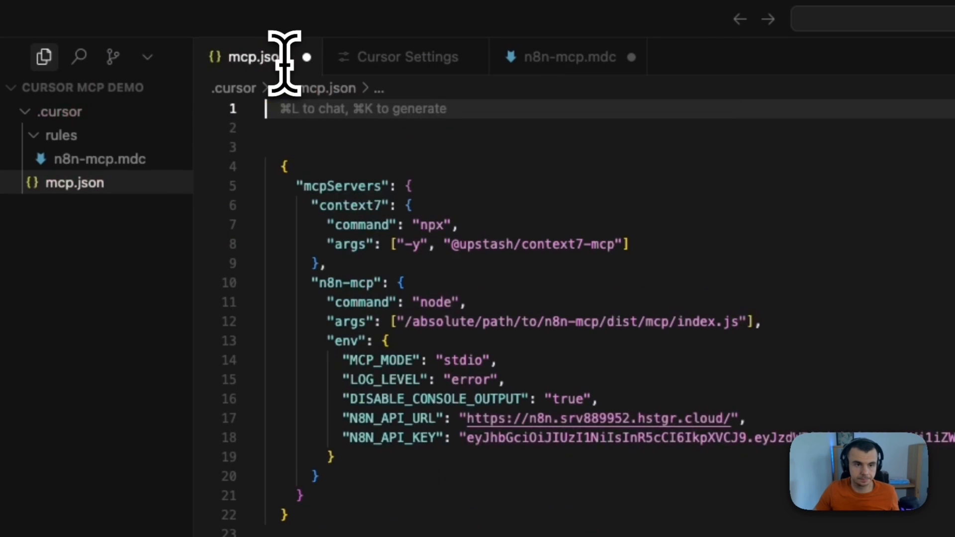
pyautogui.press('super+l')
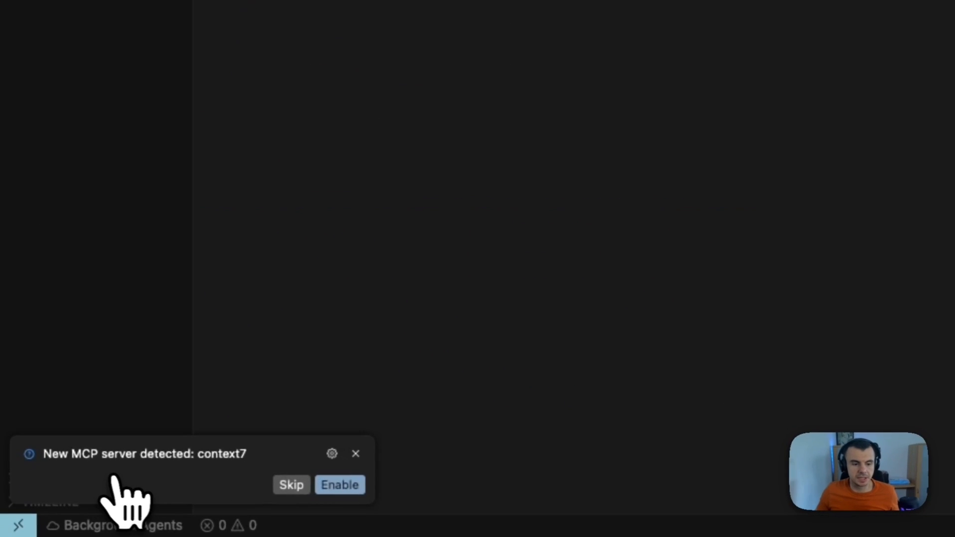
# Step: Enable the newly detected context7 MCP server and open the Tools & Integrations page in Cursor Settings
pyautogui.click(344, 489)
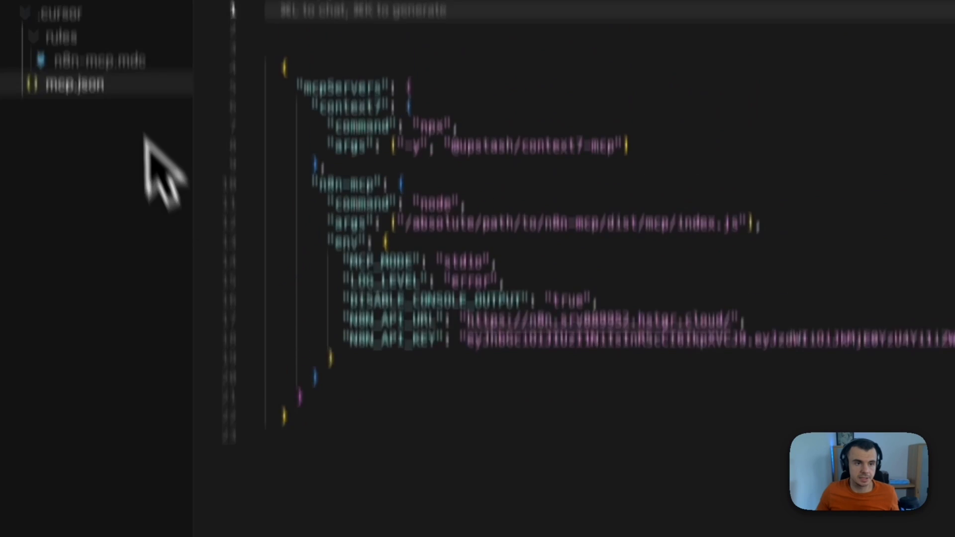
pyautogui.click(74, 13)
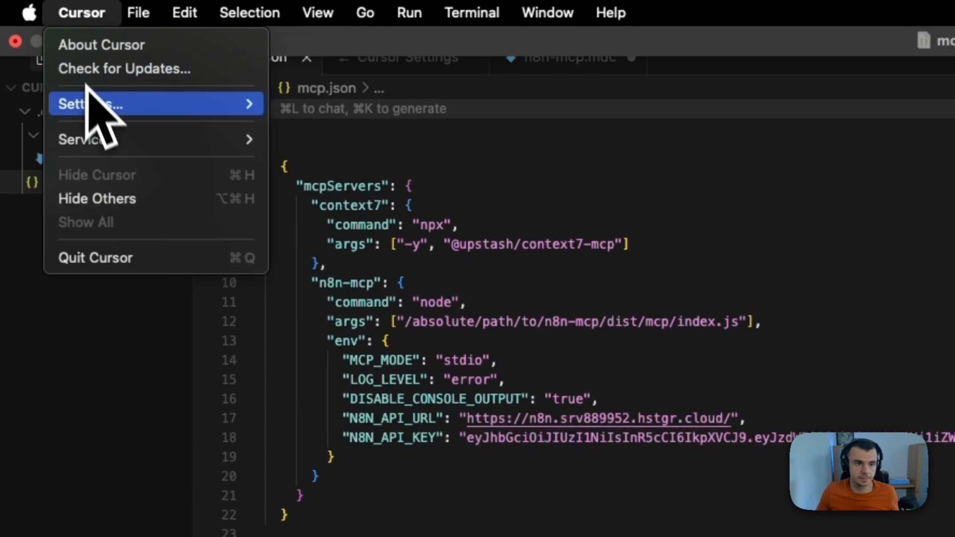
pyautogui.moveTo(90, 105)
pyautogui.click(305, 128)
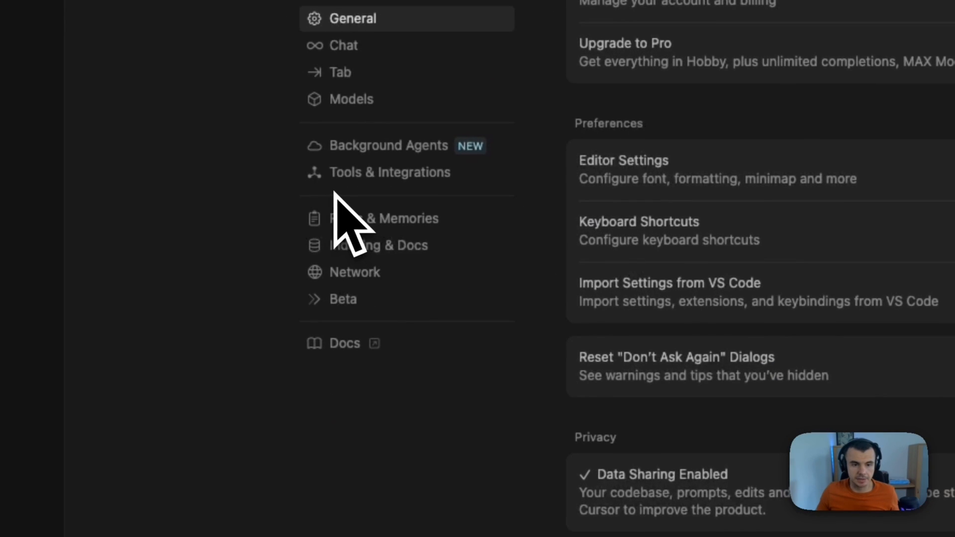
pyautogui.click(385, 182)
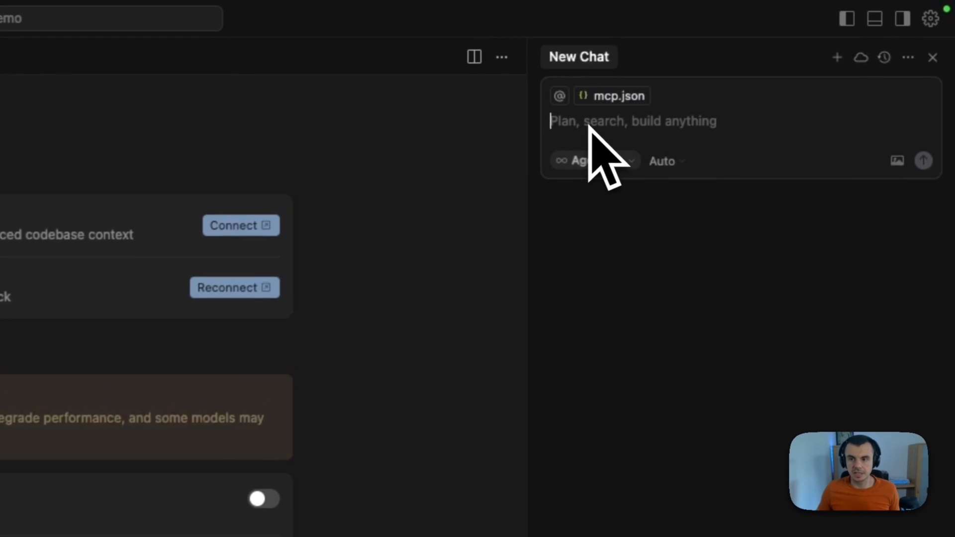
# Step: Prompt the agent to create an n8n workflow that sends the subject and sender of new Gmail emails to Slack, ending with "use context7"
pyautogui.press('super+v')
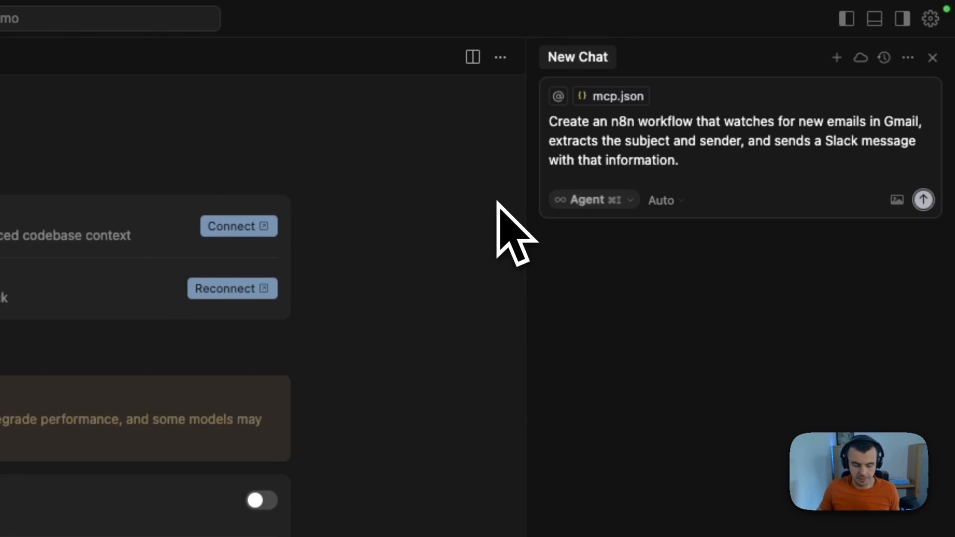
pyautogui.write('use context7')
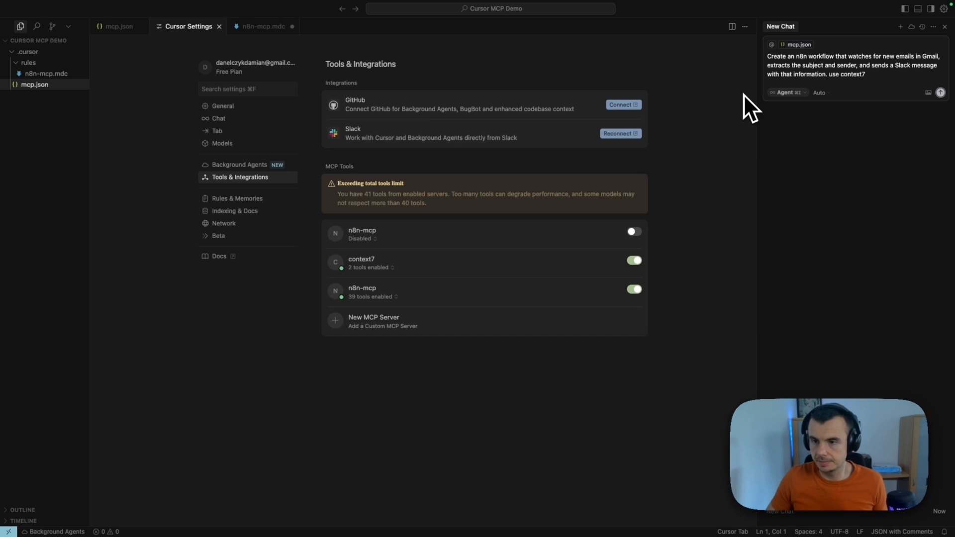
pyautogui.press('Return')
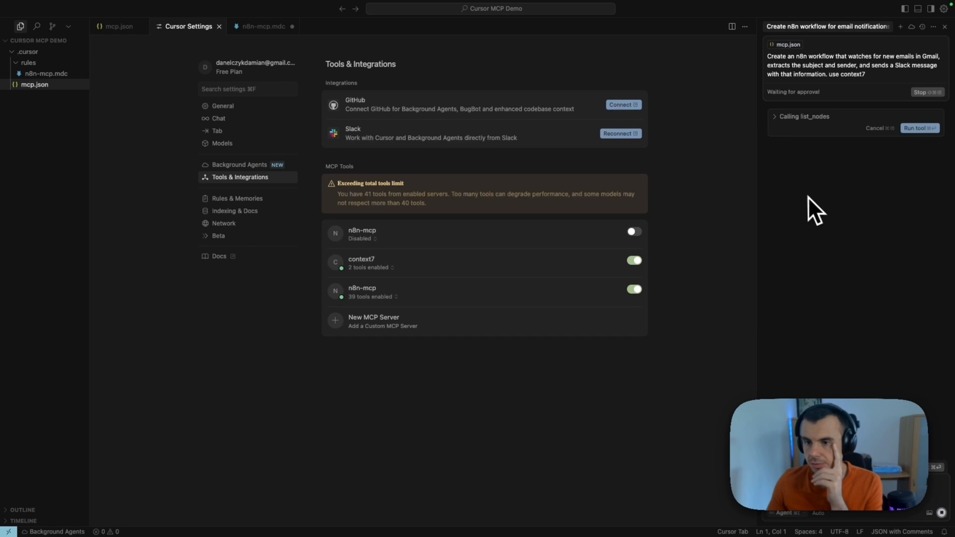
# Step: Run the agent's list_nodes tool call and open the Gmail to Slack new email notification workflow in n8n
pyautogui.click(919, 128)
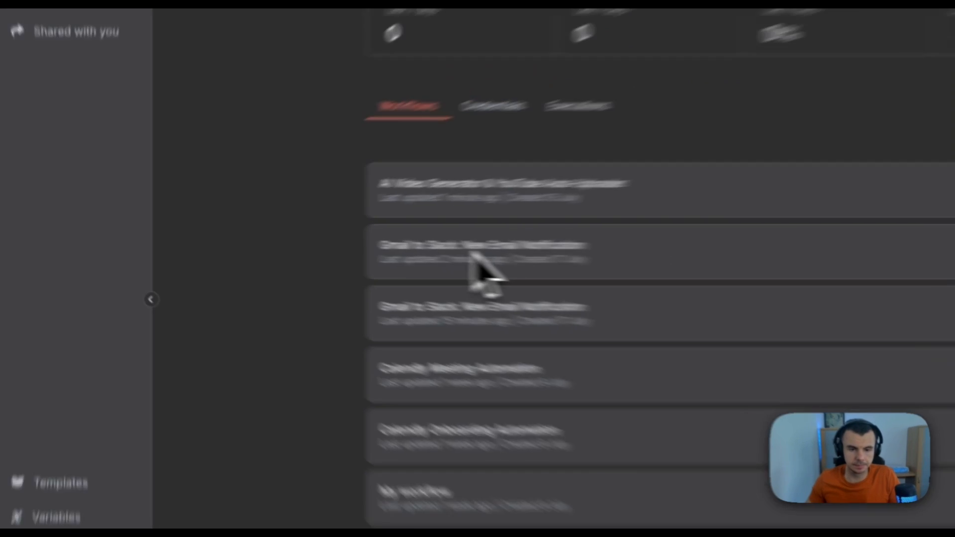
pyautogui.click(586, 285)
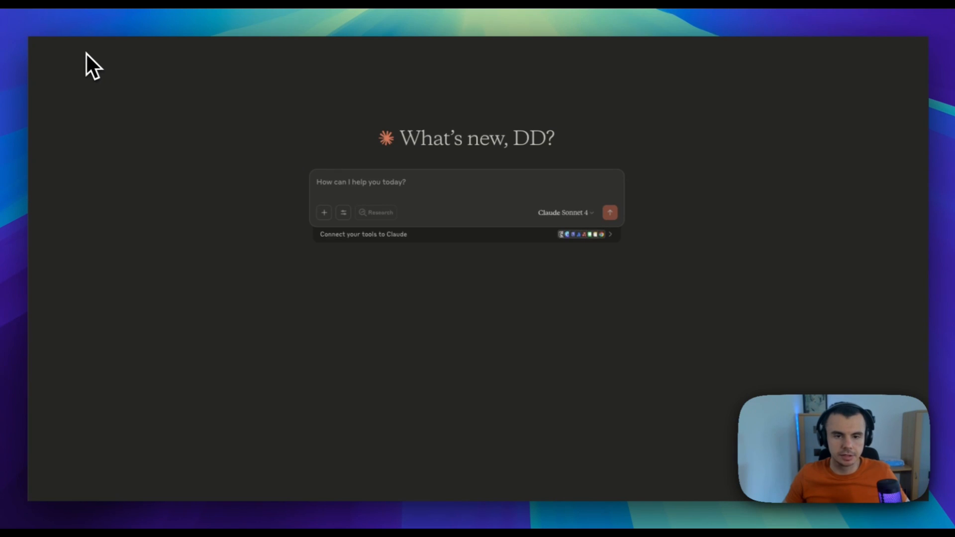
# Step: In Claude Desktop, go to the Developer settings, choose to edit the MCP configuration, and open claude_desktop_config.json
pyautogui.click(62, 6)
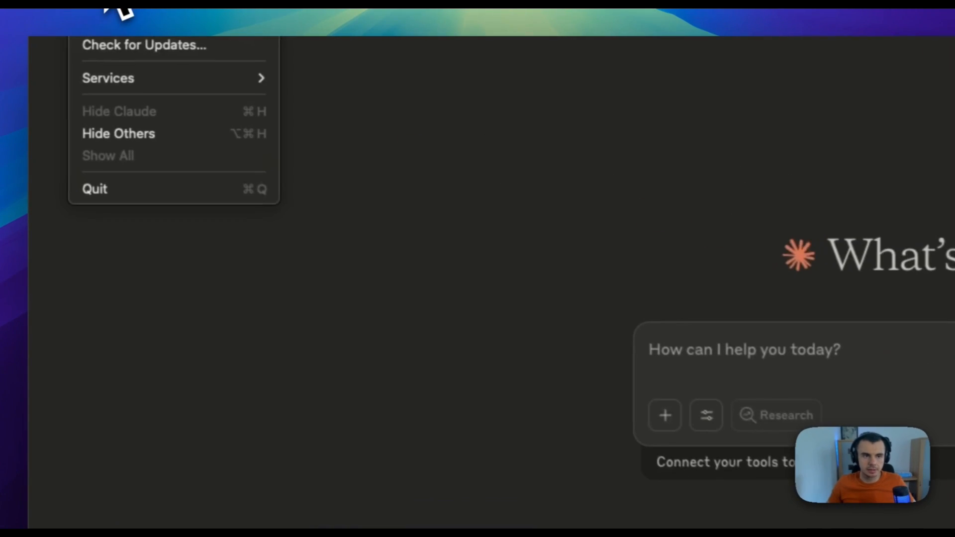
pyautogui.click(120, 24)
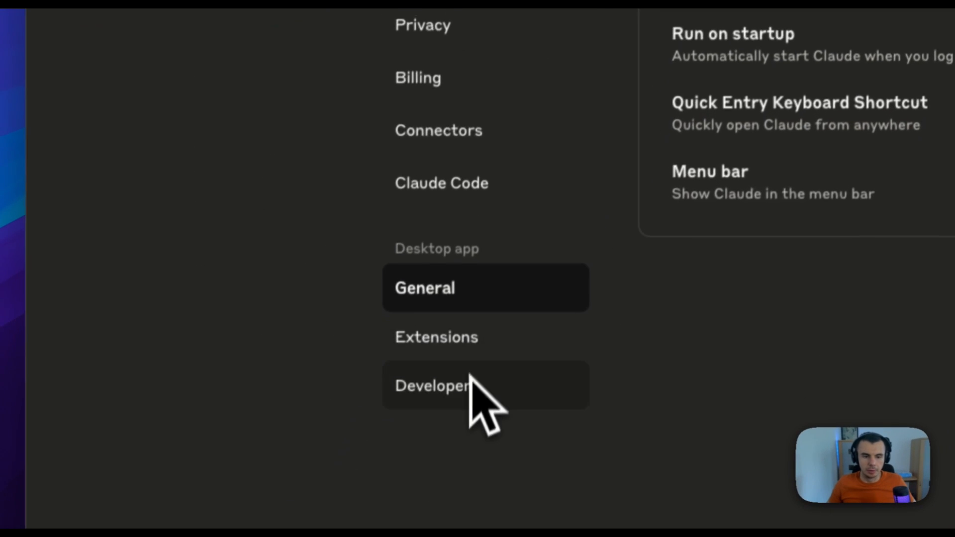
pyautogui.click(468, 390)
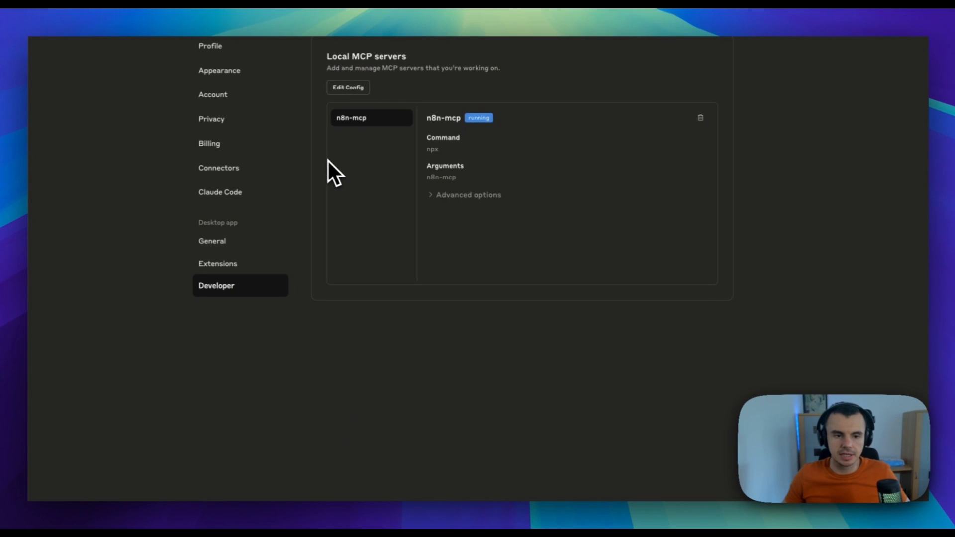
pyautogui.click(347, 91)
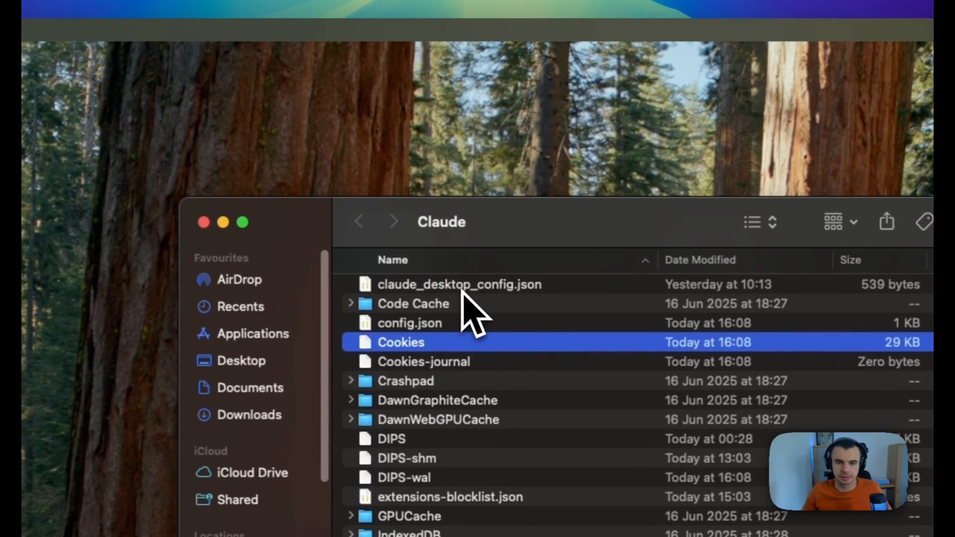
pyautogui.doubleClick(463, 286)
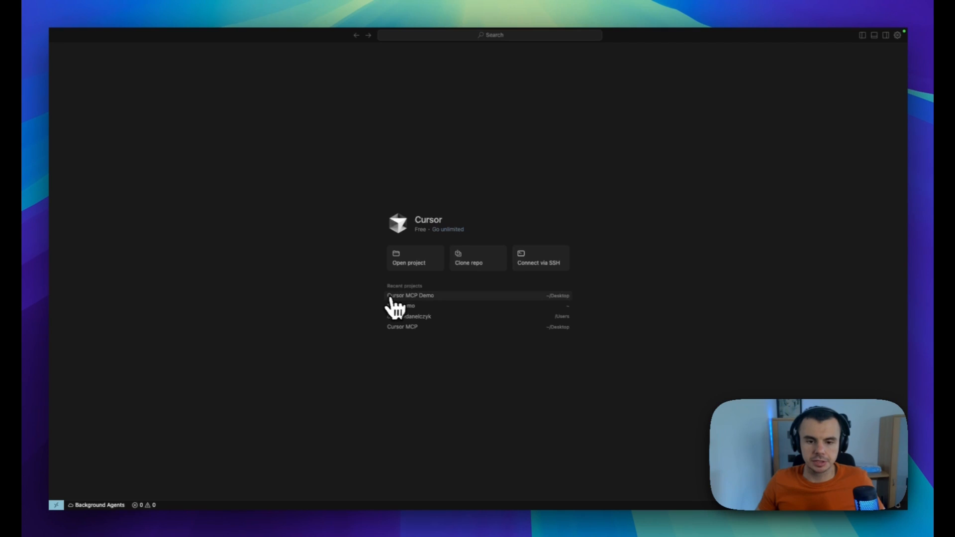
# Step: Switch to the Cursor MCP Demo project in Cursor and copy the entire contents of mcp.json
pyautogui.click(391, 298)
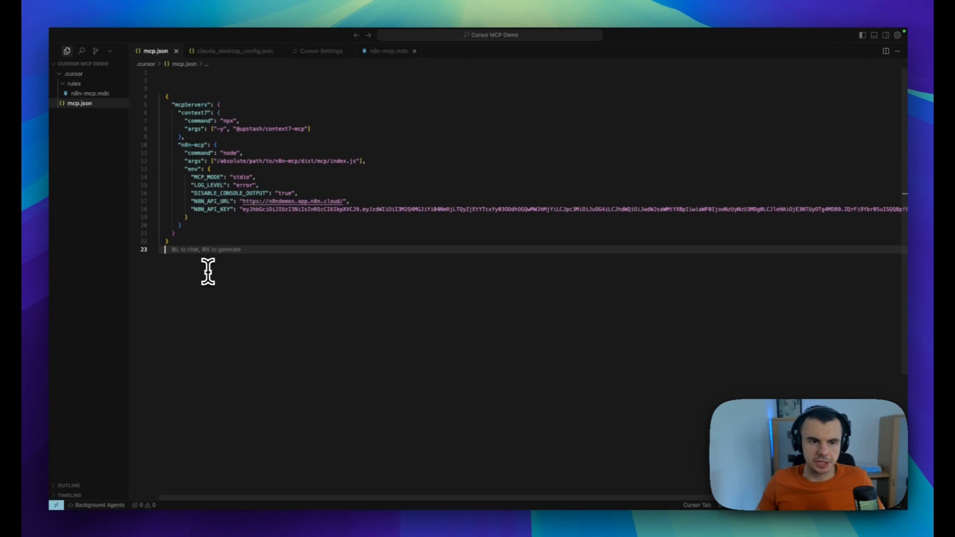
pyautogui.moveTo(209, 271); pyautogui.dragTo(148, 58)
pyautogui.press('super+c')
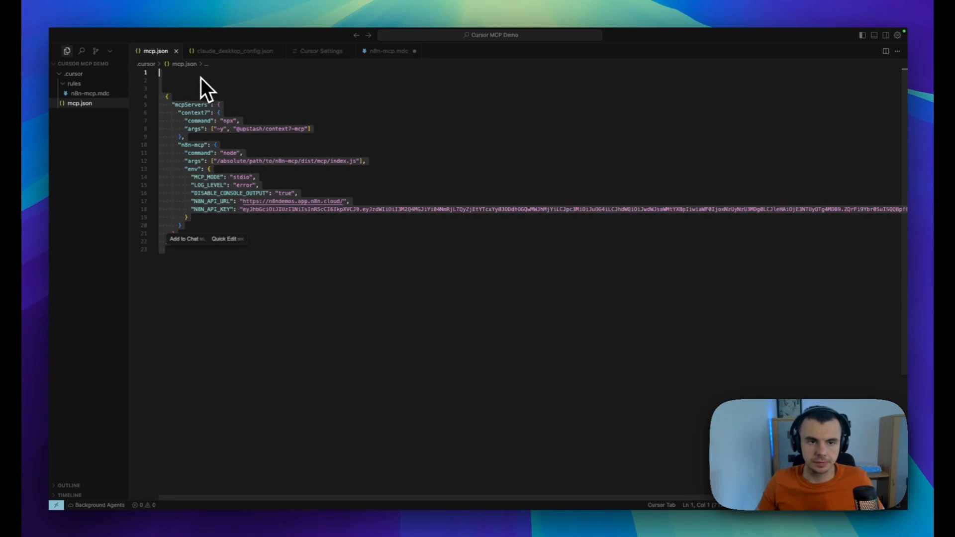
# Step: Replace the contents of claude_desktop_config.json with the copied configuration, including its N8N_API_KEY value, and save the file
pyautogui.click(233, 51)
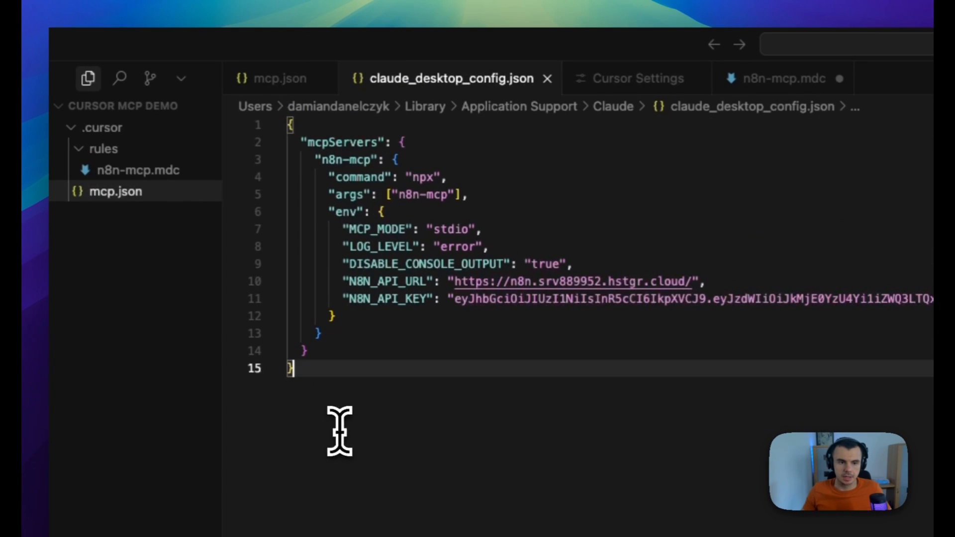
pyautogui.moveTo(340, 431); pyautogui.dragTo(258, 117)
pyautogui.press('BackSpace')
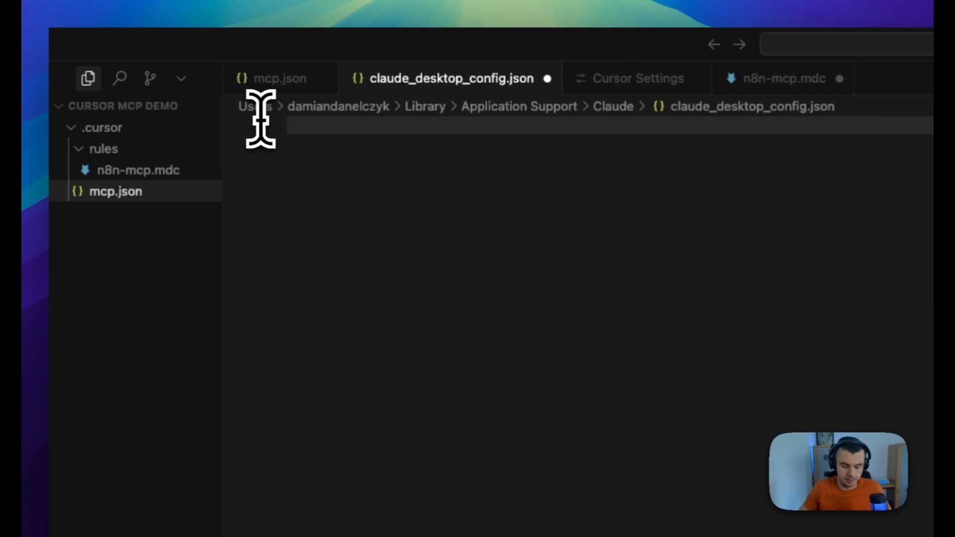
pyautogui.press('super+v')
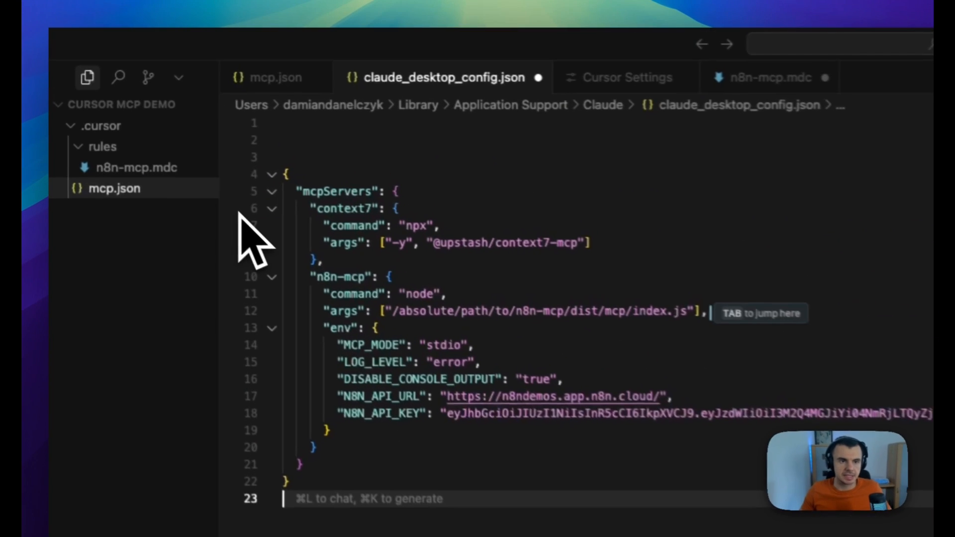
pyautogui.click(174, 40)
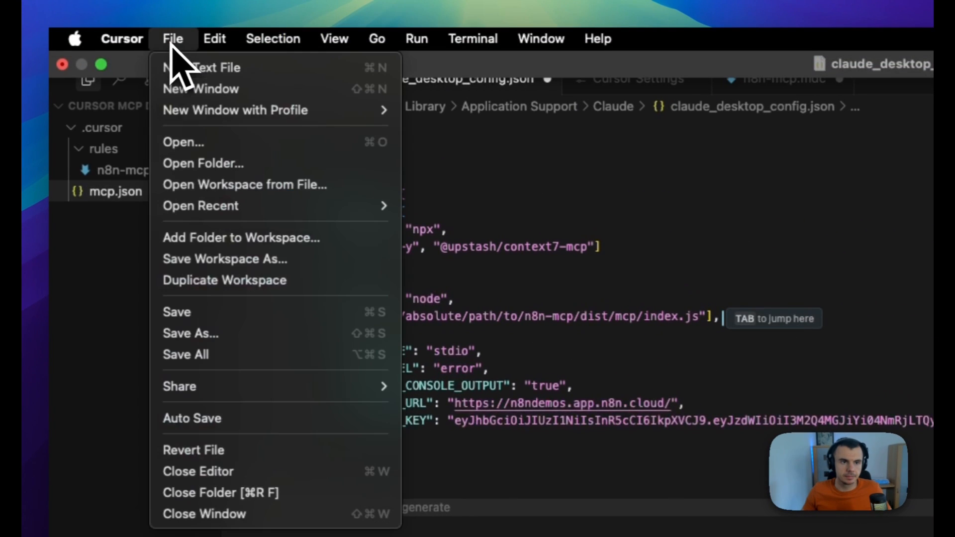
pyautogui.click(193, 313)
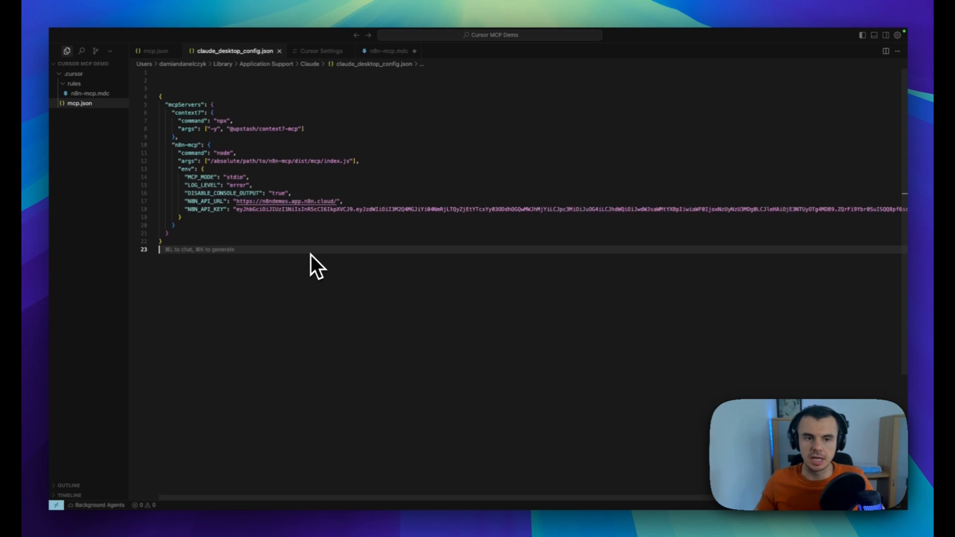
# Step: Restart Claude Desktop and open the n8n-mcp tool list from the chat's search and tools options
pyautogui.rightClick(132, 492)
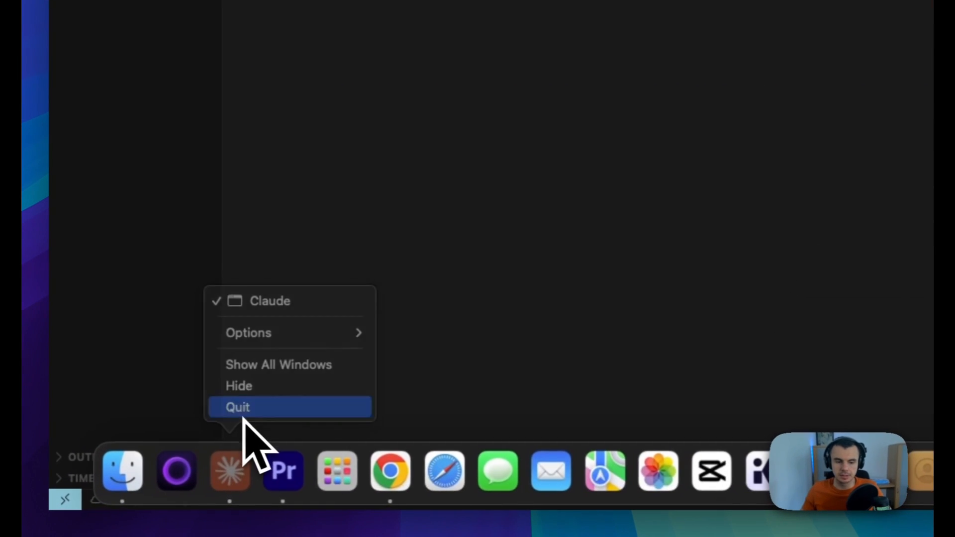
pyautogui.click(138, 463)
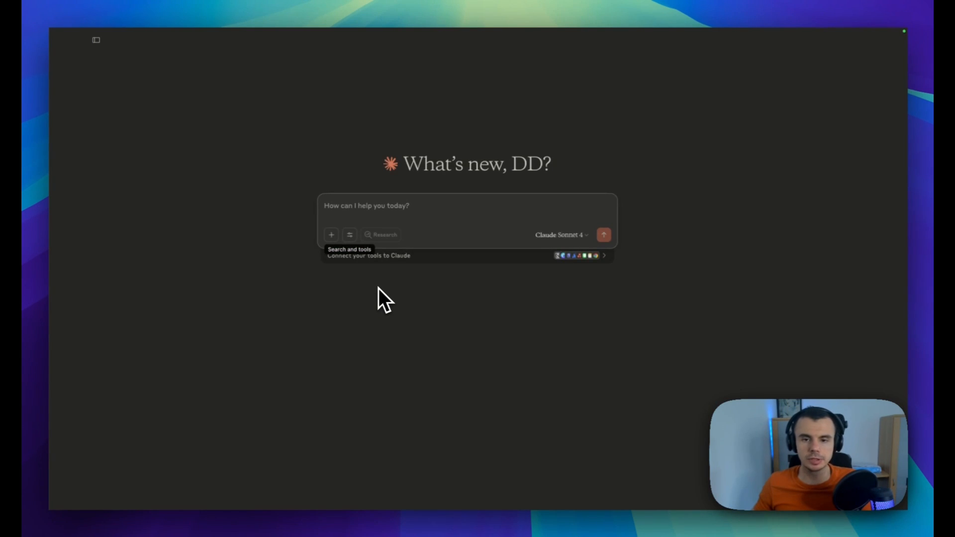
pyautogui.click(350, 236)
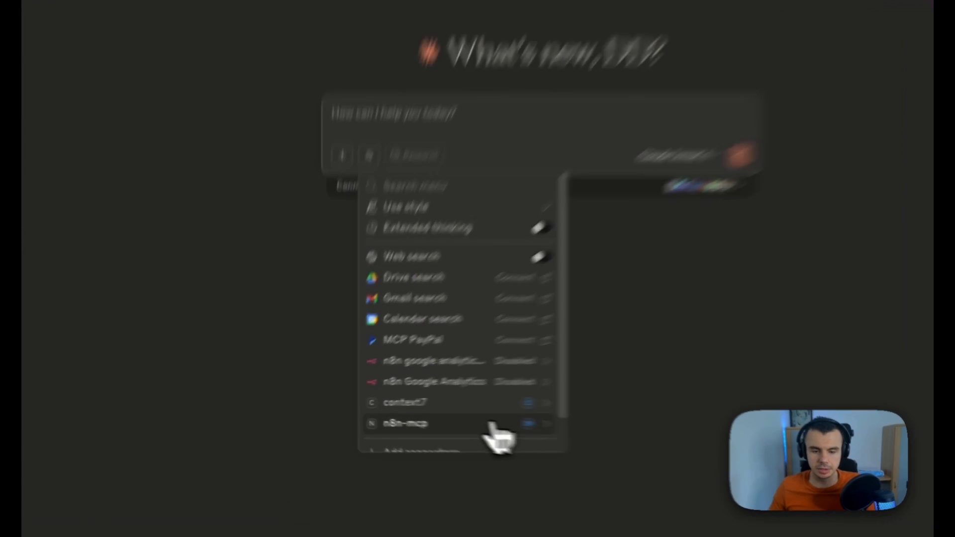
pyautogui.click(450, 417)
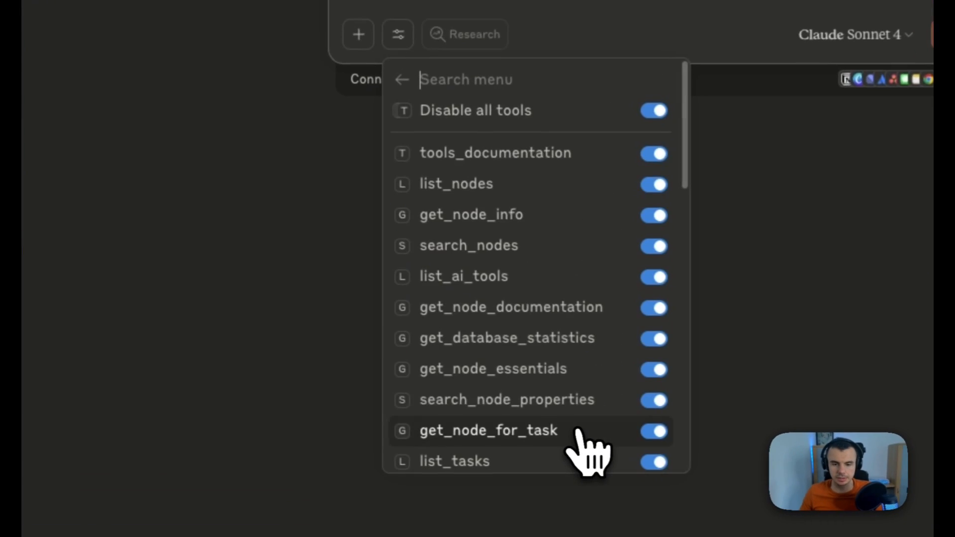
# Step: Switch list_nodes, get_node_info and all n8n-mcp tools off and back on
pyautogui.click(654, 185)
pyautogui.click(657, 185)
pyautogui.click(657, 215)
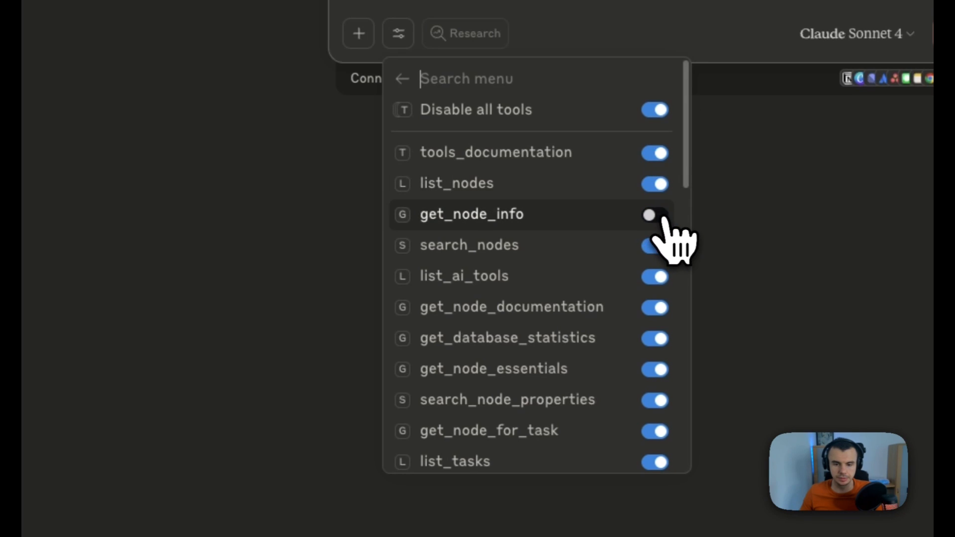
pyautogui.click(657, 215)
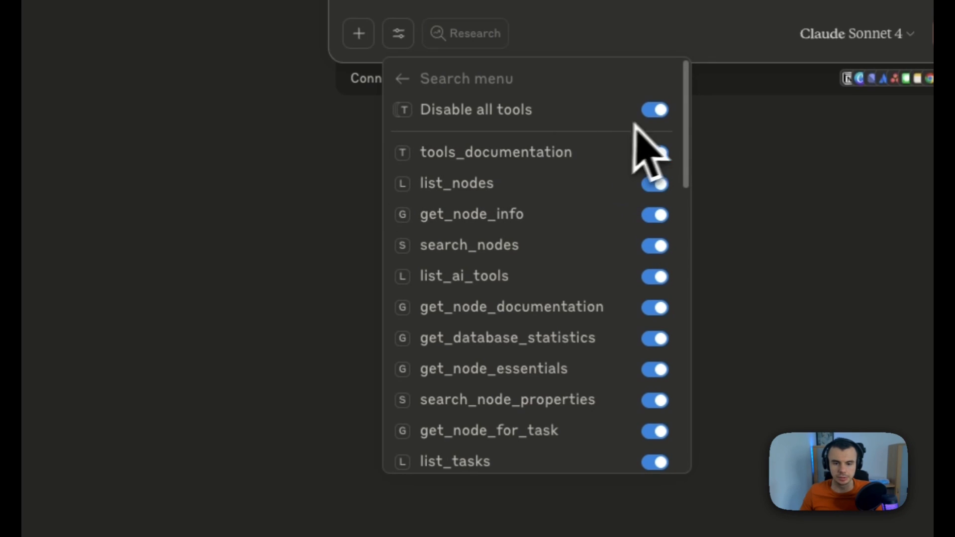
pyautogui.click(659, 111)
pyautogui.click(664, 113)
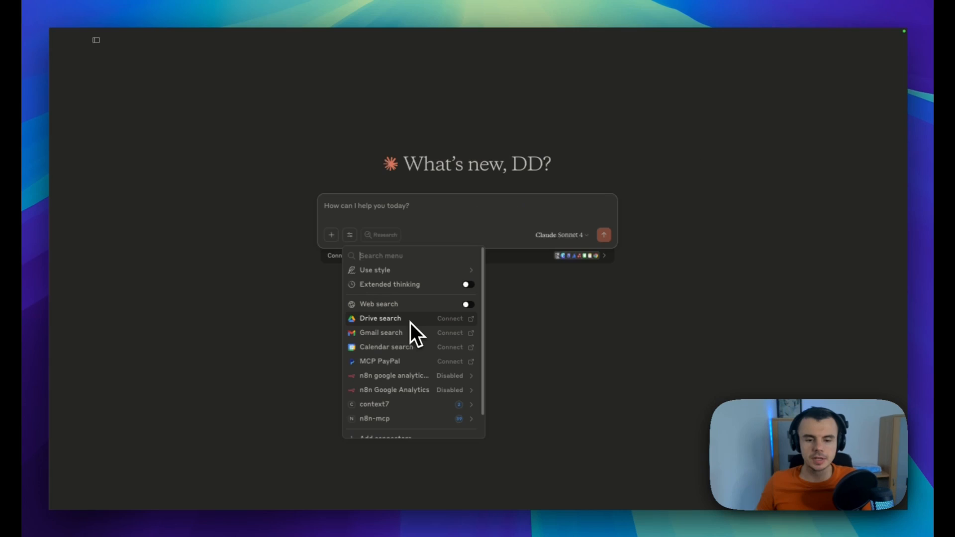